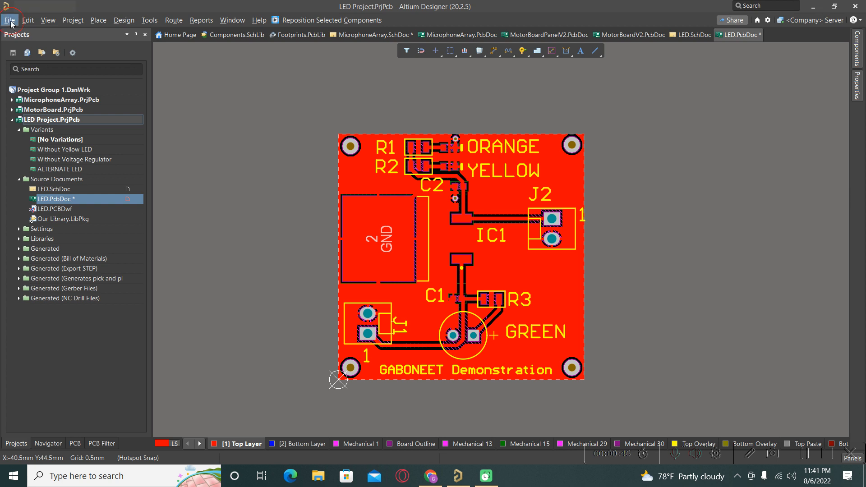
Create a new Draftsman document in LED Project.PrjPcb from the [Default] template, based on LED.PcbDoc
click(10, 20)
mouse_move(26, 47)
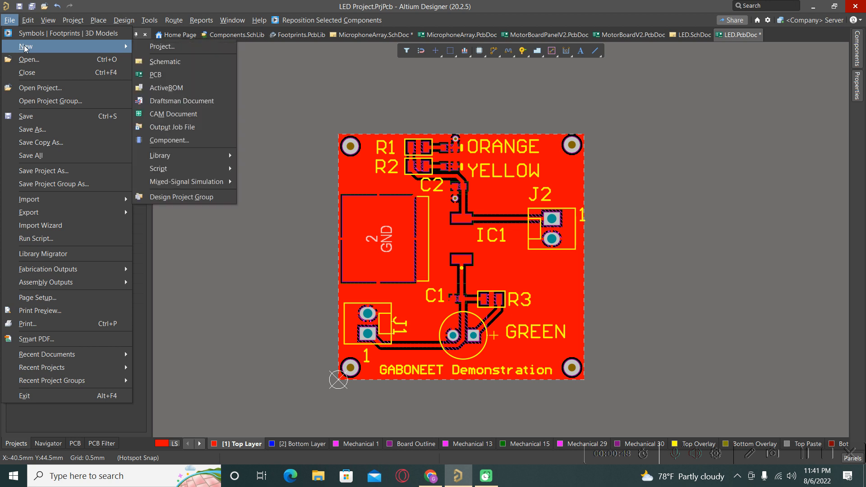
click(171, 101)
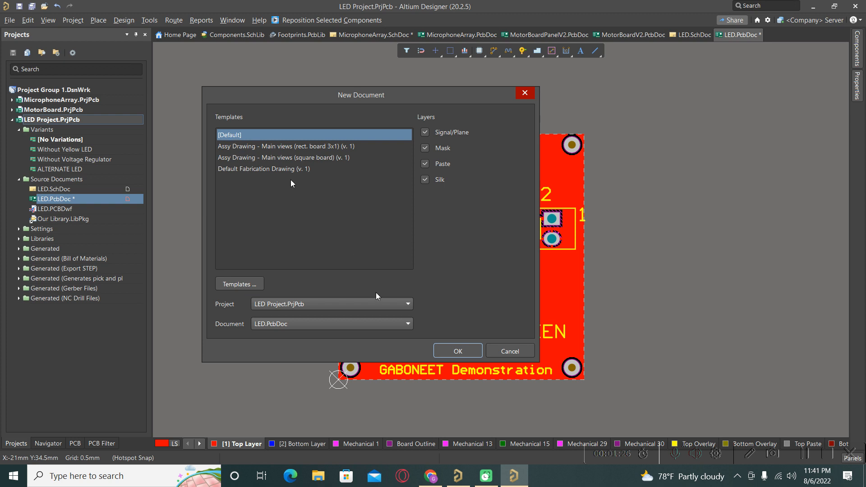
click(466, 350)
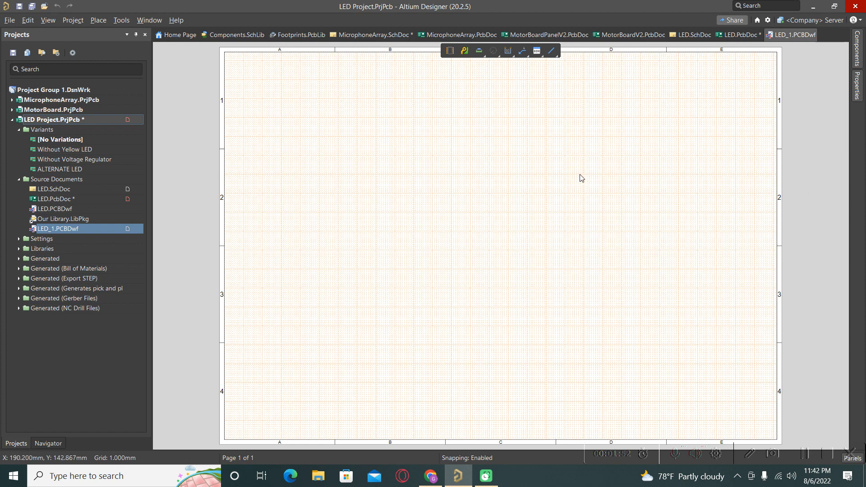
right_click(333, 135)
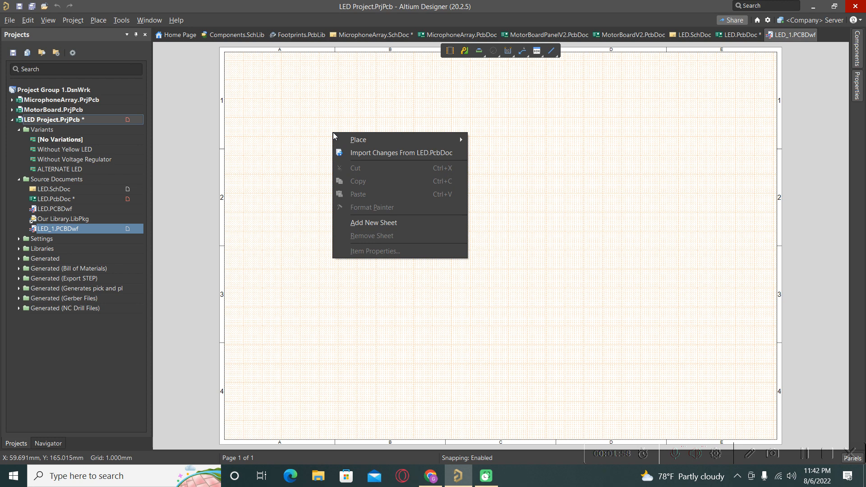
mouse_move(372, 140)
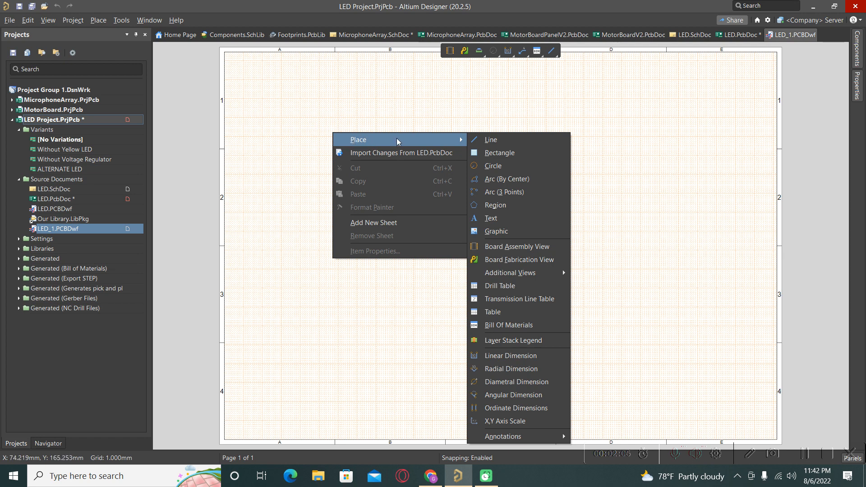
click(269, 112)
click(98, 20)
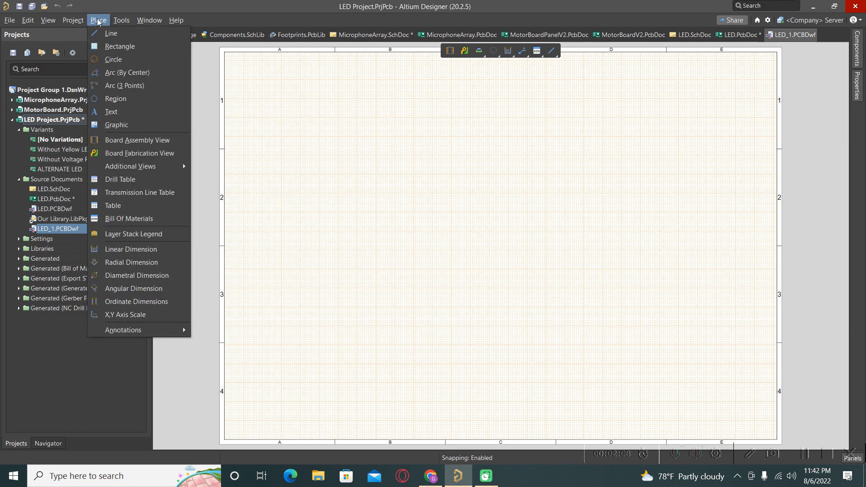
Place a board assembly view of the top side in the upper area of the sheet
right_click(437, 148)
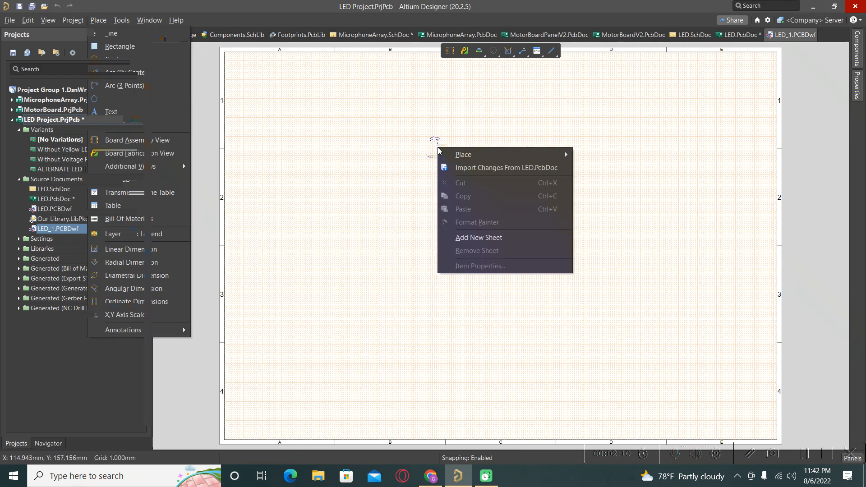
mouse_move(454, 153)
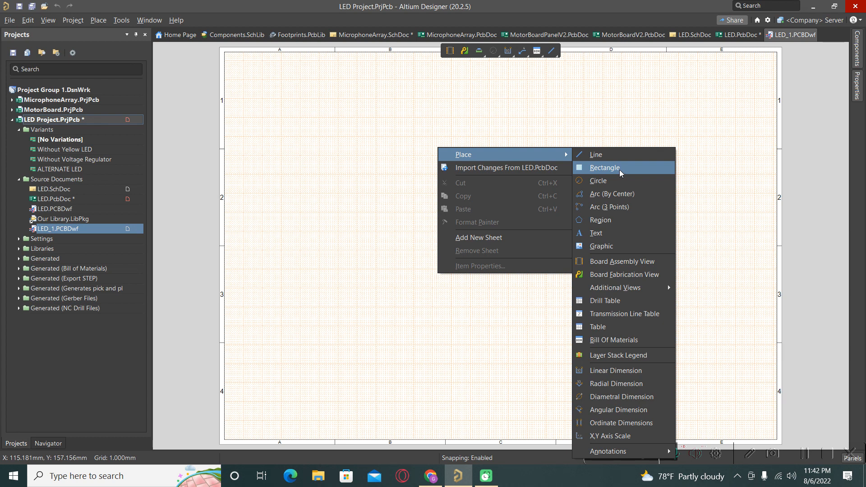
click(621, 266)
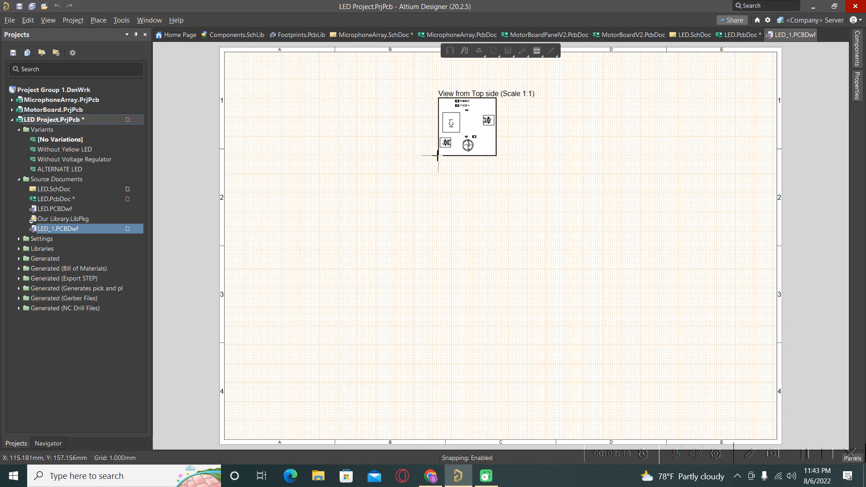
click(322, 144)
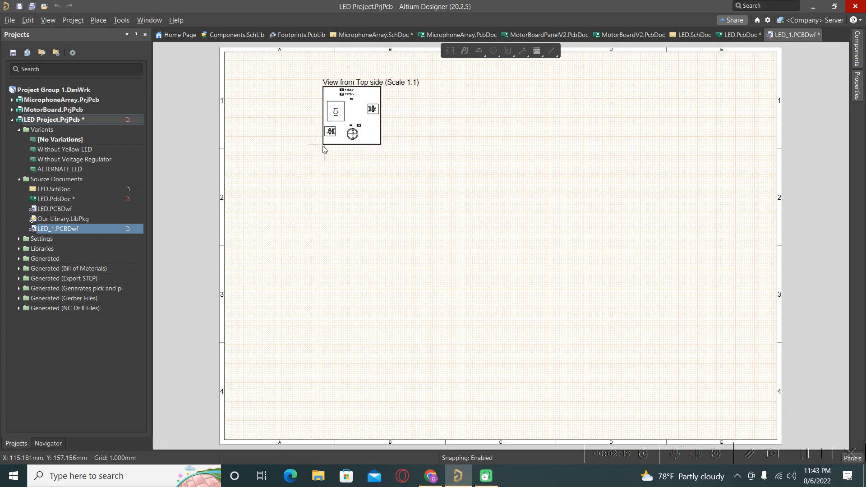
Place a board fabrication view of the Top Layer beside the assembly view, level with it
right_click(460, 161)
mouse_move(495, 167)
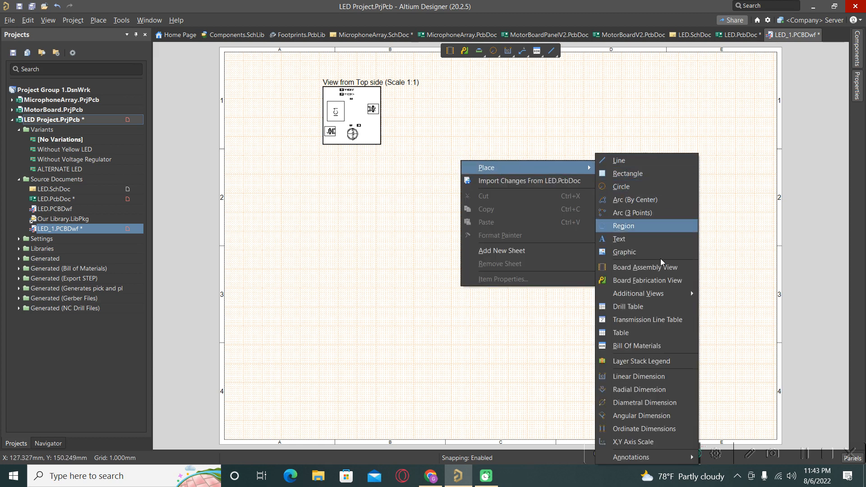
click(660, 280)
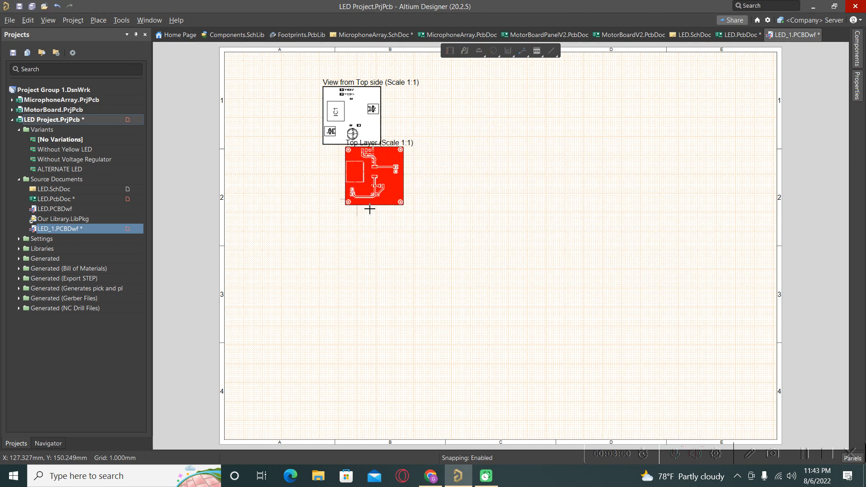
click(438, 148)
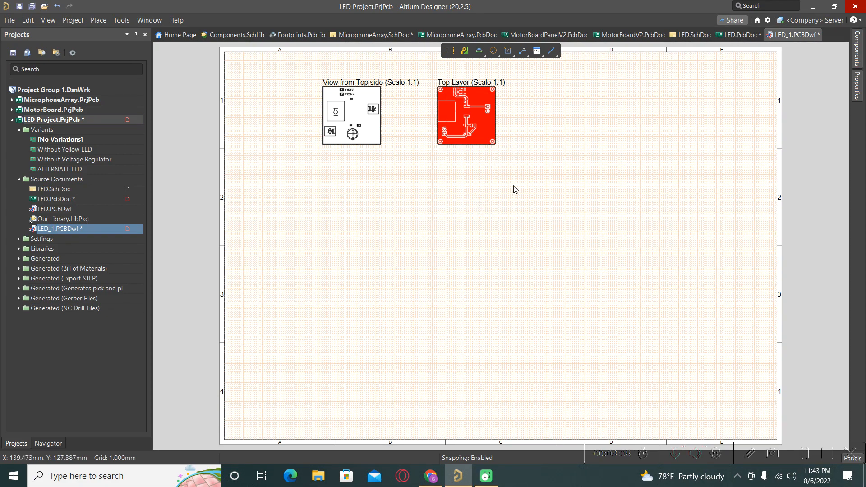
Place a board section view A-A beneath the assembly view, cutting vertically between IC1 and J2 and looking towards J2
ctrl+scroll(470, 80, up, 3)
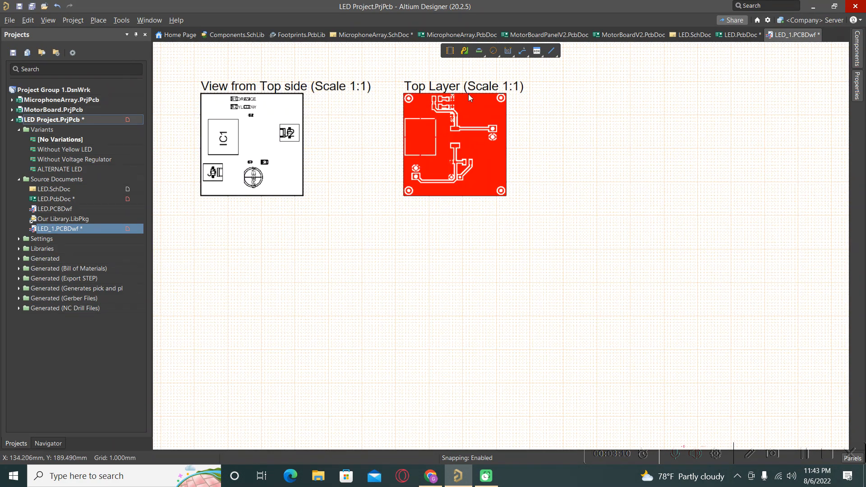
right_click(567, 129)
mouse_move(605, 140)
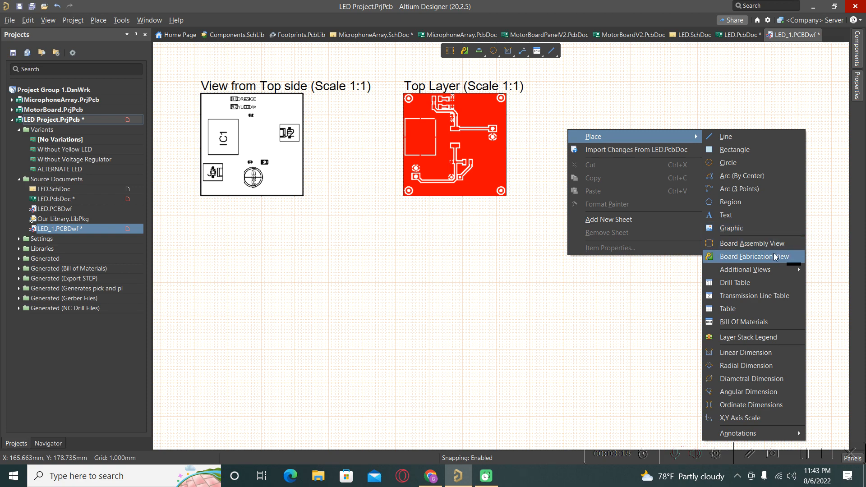
mouse_move(776, 270)
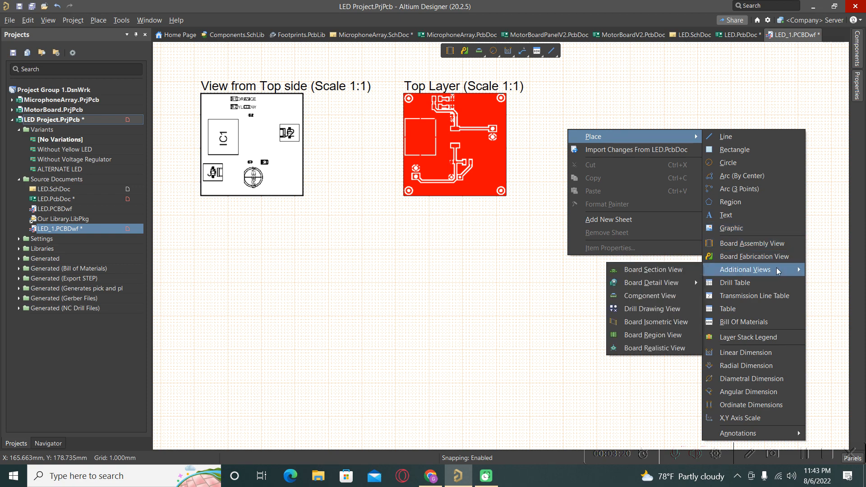
click(670, 272)
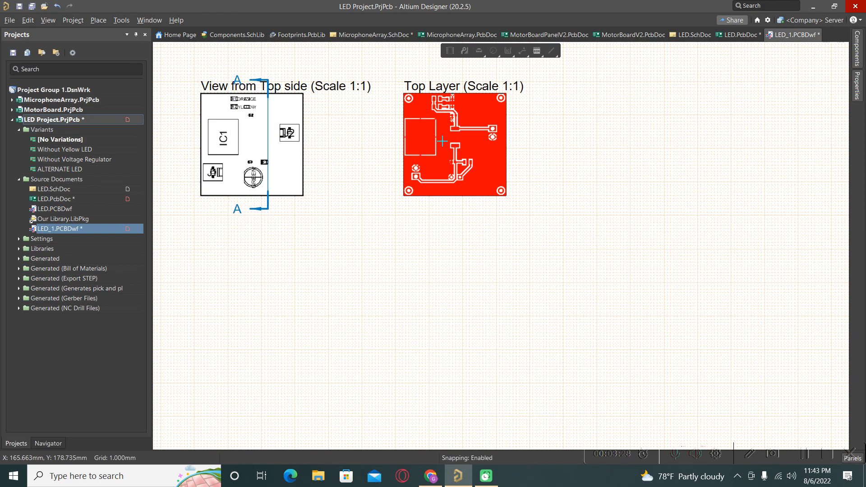
click(275, 137)
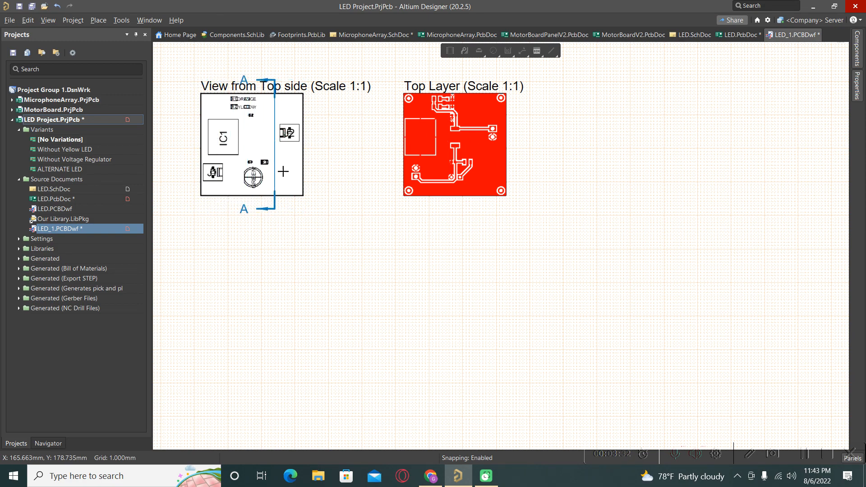
click(190, 139)
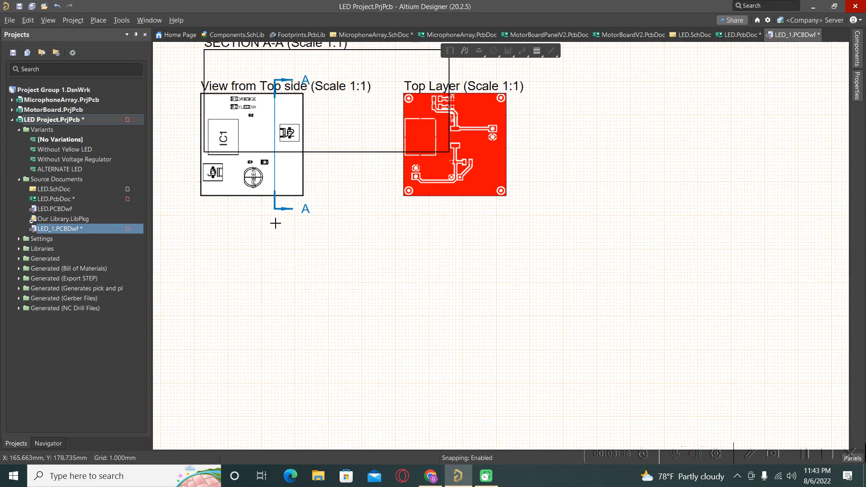
ctrl+scroll(275, 222, down, 2)
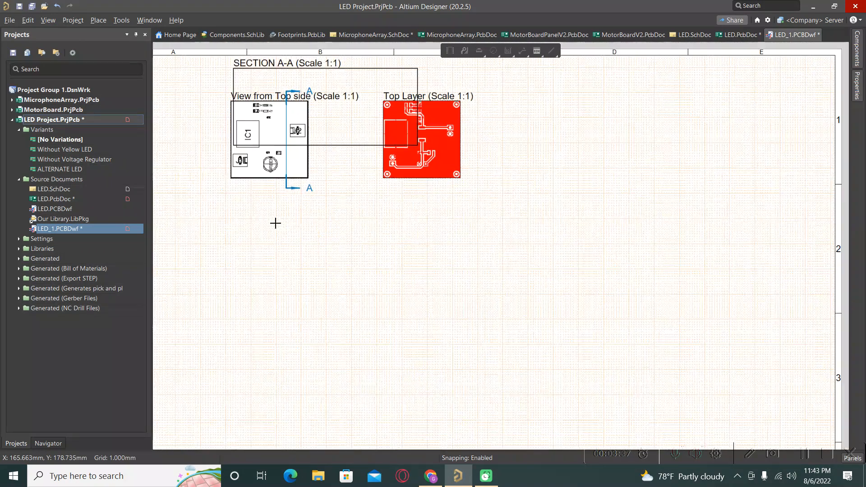
click(241, 329)
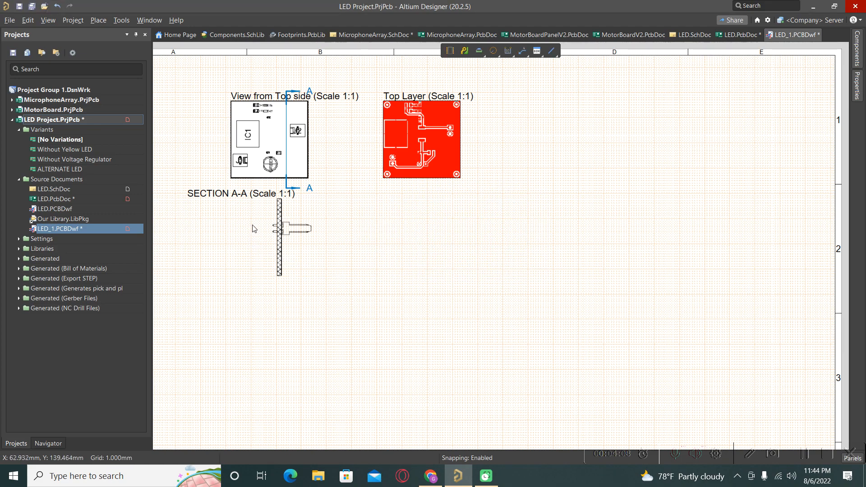
Examine the board thickness and the connector profile in the section A-A view
ctrl+scroll(230, 203, up, 2)
ctrl+scroll(239, 208, up, 2)
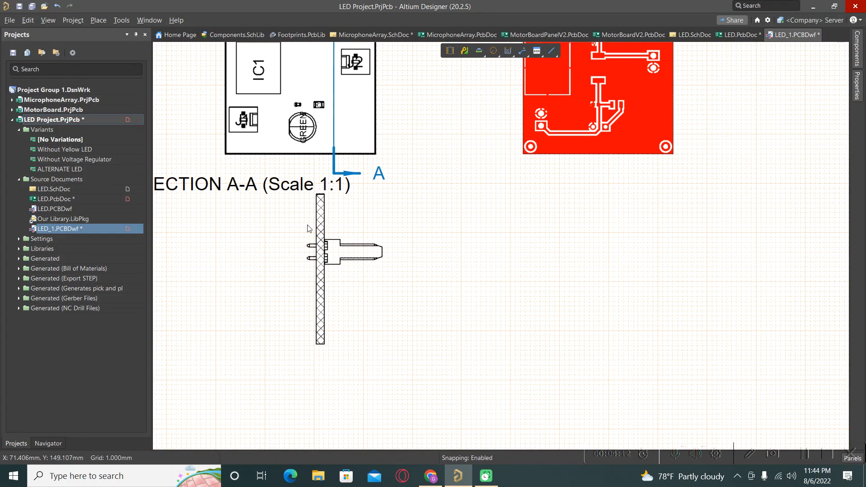
ctrl+scroll(311, 228, down, 2)
ctrl+scroll(309, 233, up, 2)
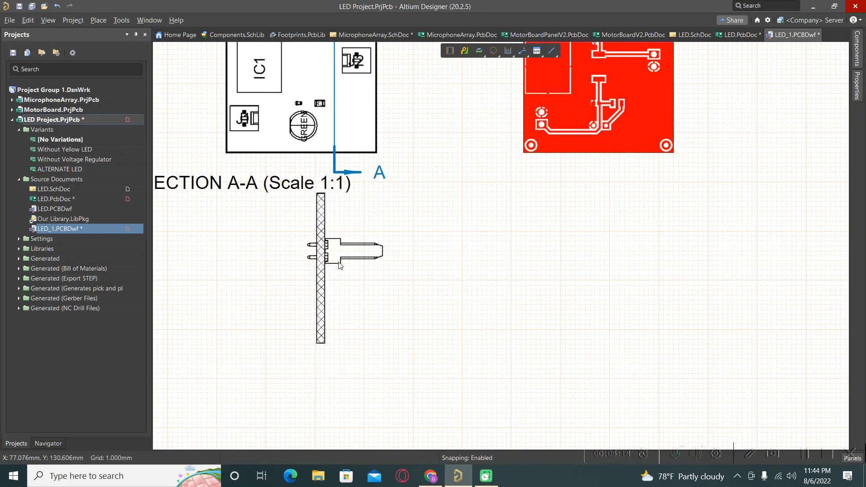
scroll(330, 212, down, 3)
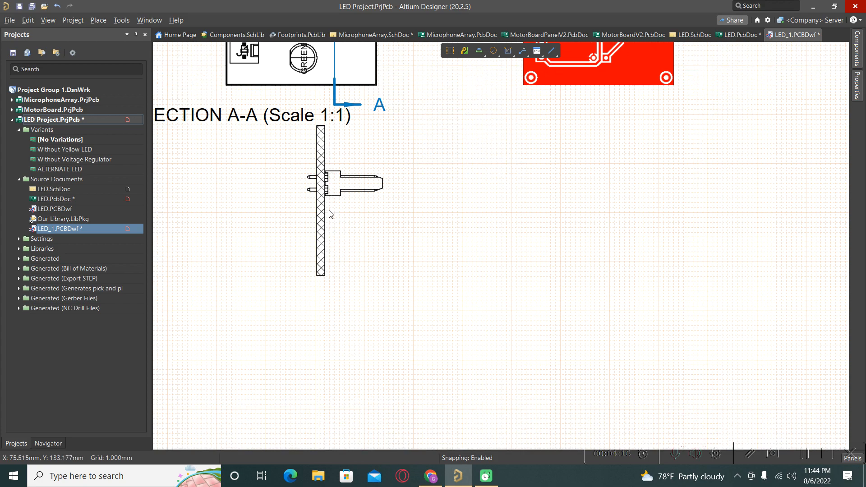
scroll(329, 212, up, 2)
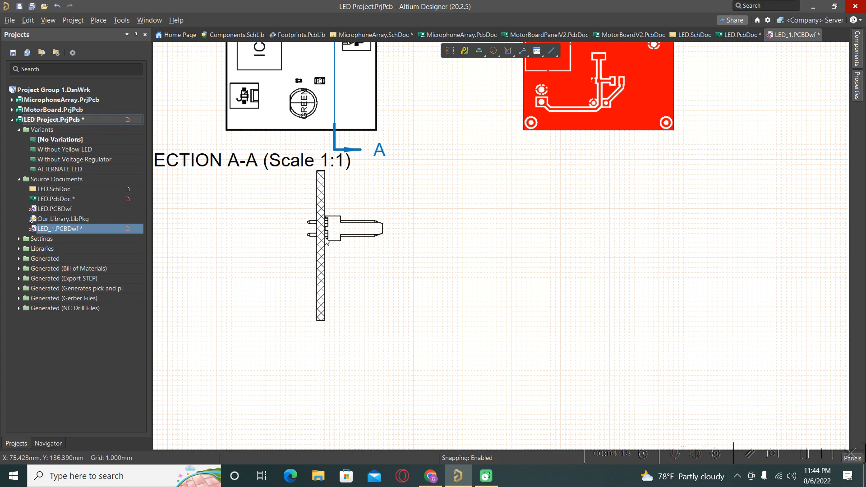
mouse_move(326, 241)
mouse_down()
mouse_move(307, 242)
mouse_move(350, 242)
mouse_move(307, 243)
mouse_move(400, 239)
mouse_move(332, 250)
mouse_up()
click(512, 242)
Place a board realistic view in the empty area beyond the Top Layer view
ctrl+scroll(392, 234, down, 2)
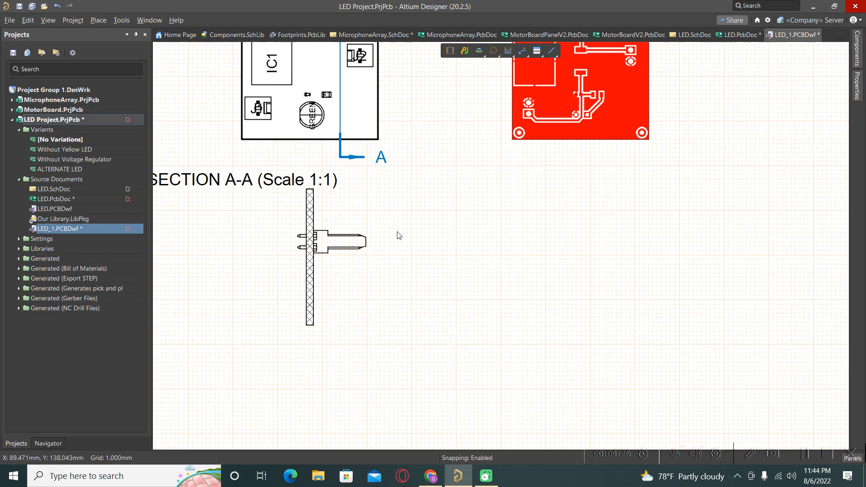
ctrl+scroll(389, 235, down, 1)
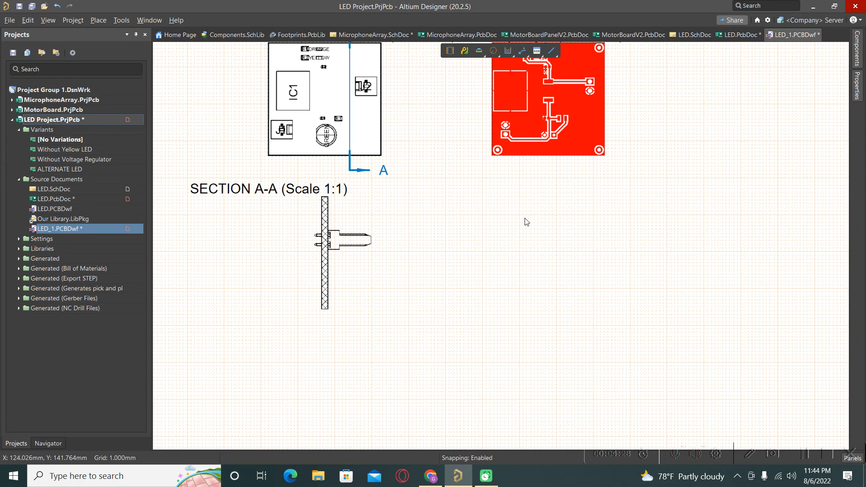
right_click(498, 194)
mouse_move(521, 202)
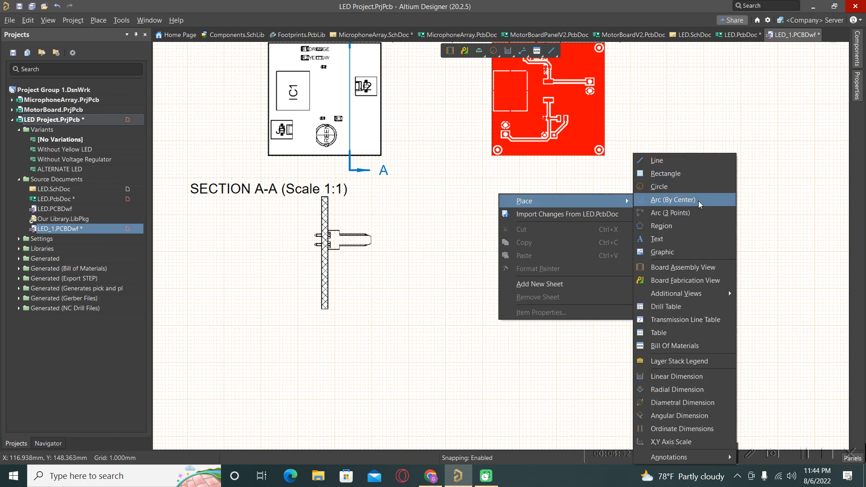
mouse_move(714, 299)
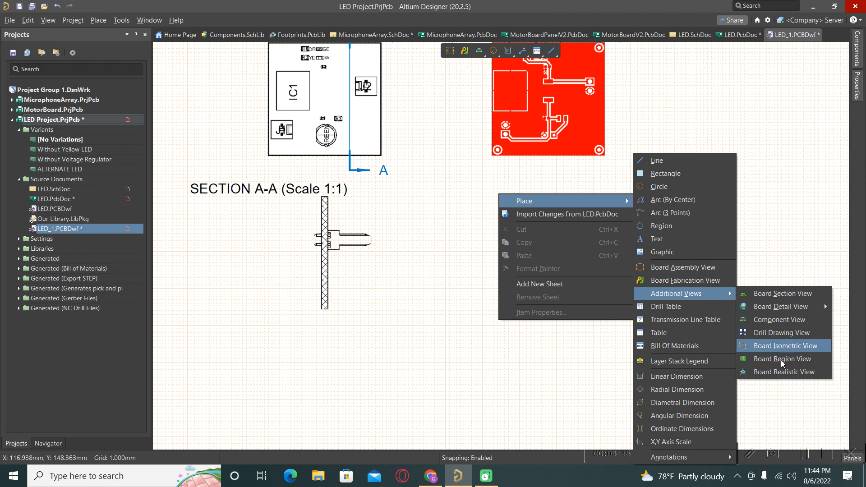
click(775, 372)
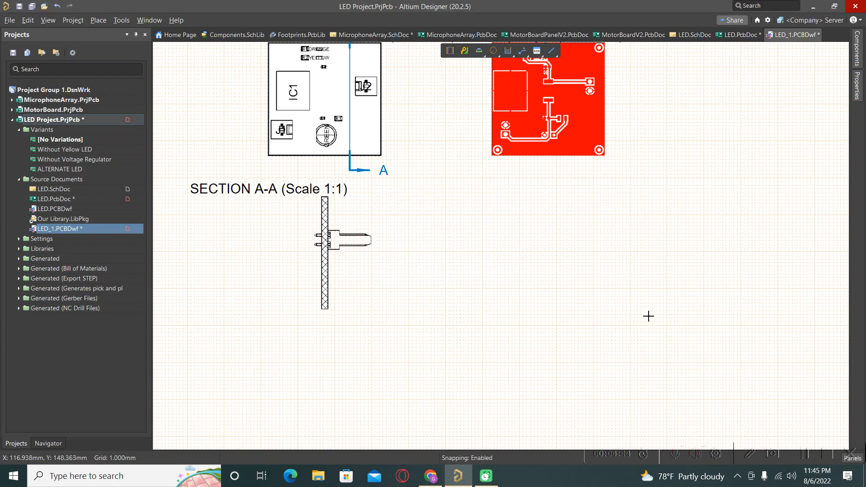
ctrl+scroll(456, 317, down, 1)
ctrl+scroll(399, 321, down, 4)
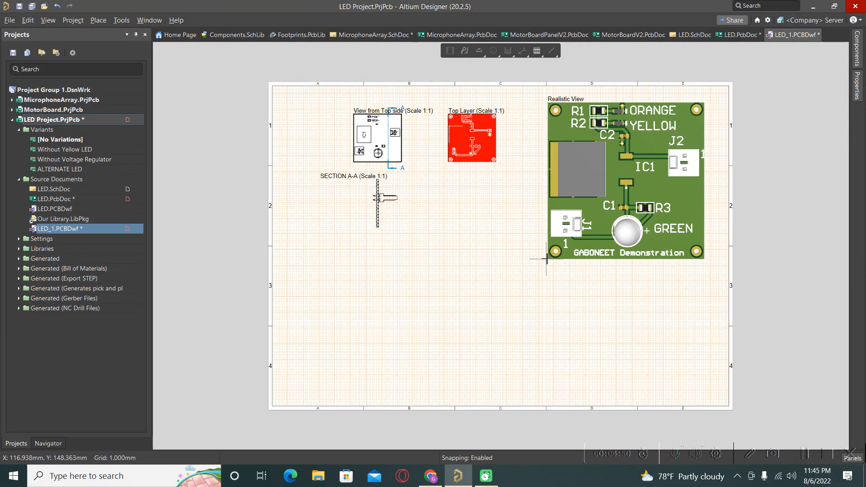
click(547, 258)
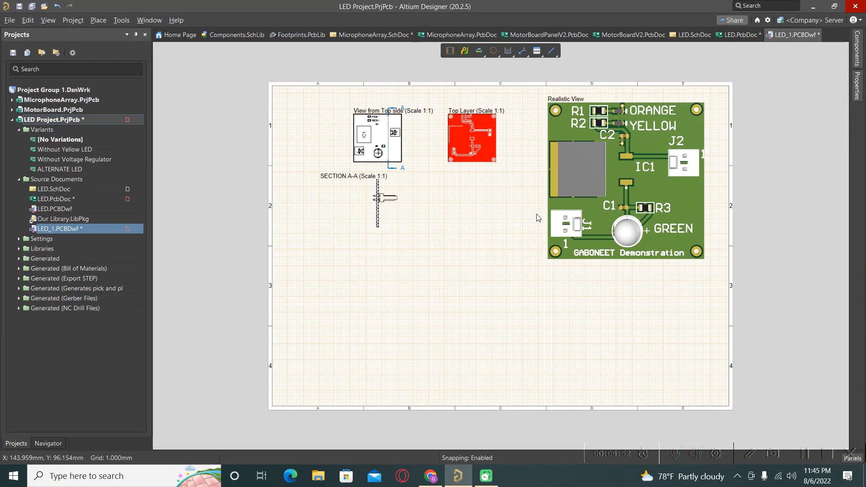
Centre the Realistic View title above its board image
ctrl+scroll(573, 99, up, 1)
ctrl+scroll(572, 99, up, 3)
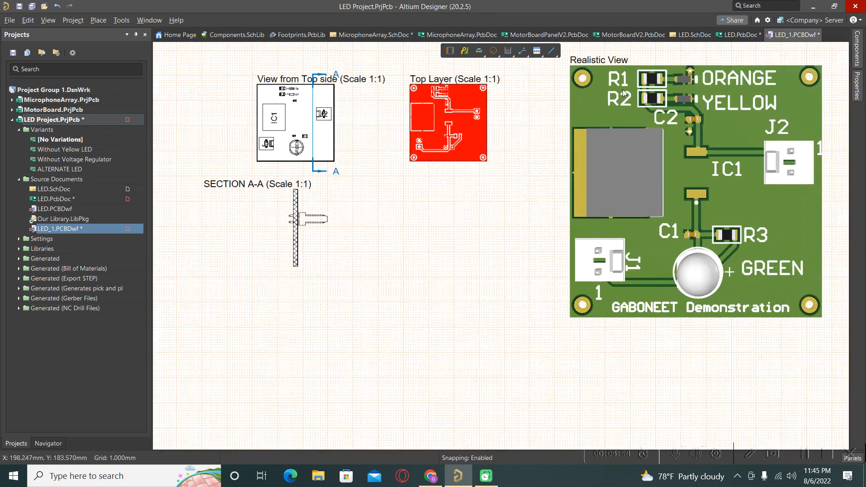
ctrl+drag(611, 64, 707, 66)
click(640, 62)
click(610, 68)
click(512, 174)
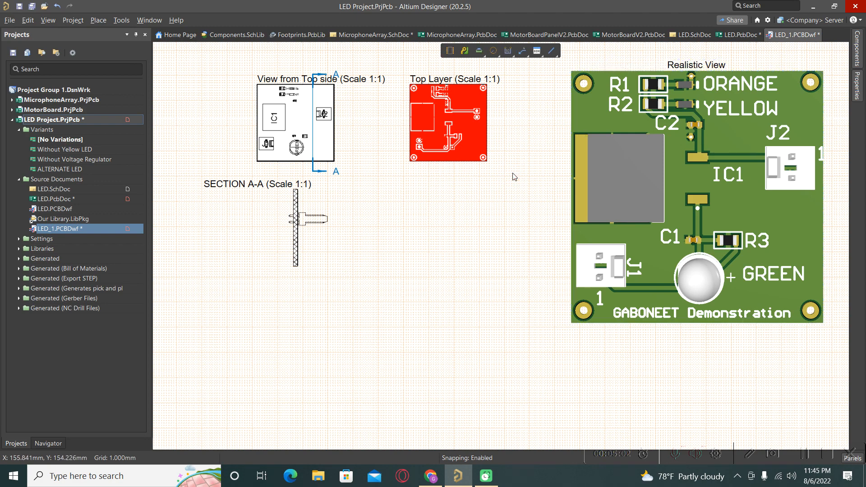
Place a board region view over the Realistic View image and move its title into the empty space below the Top Layer view
right_click(480, 205)
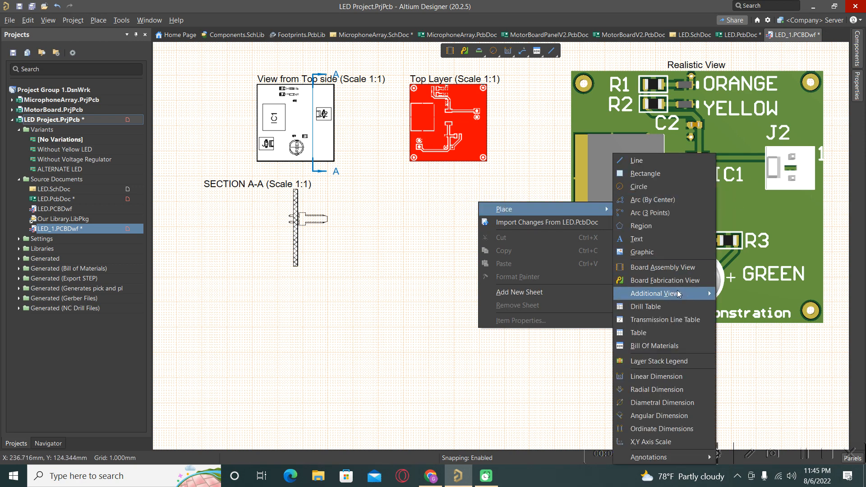
mouse_move(678, 293)
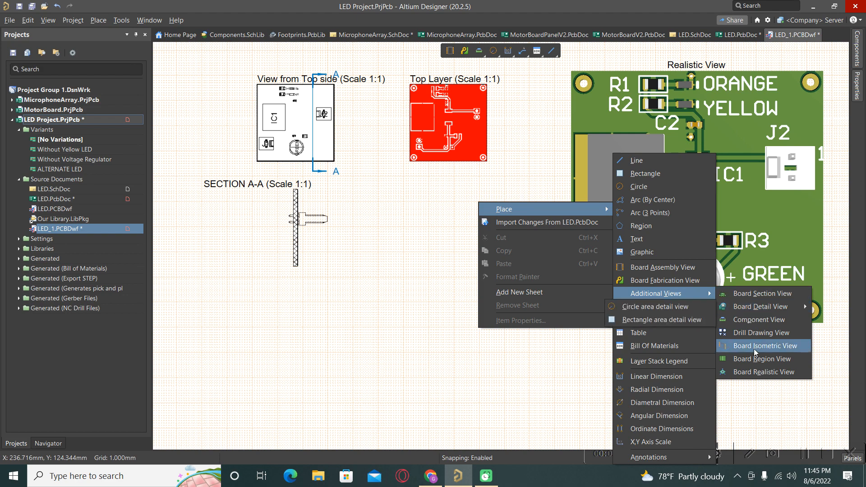
click(753, 362)
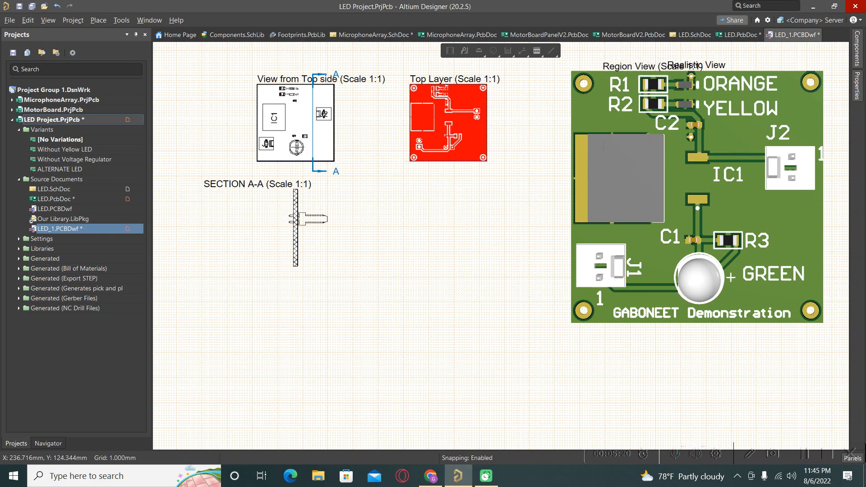
click(603, 149)
scroll(603, 148, up, 1)
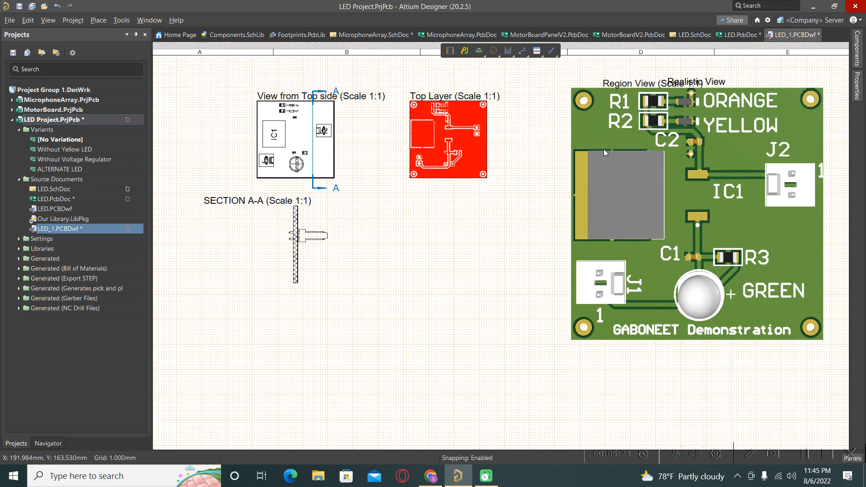
click(647, 108)
click(519, 129)
drag(635, 82, 484, 226)
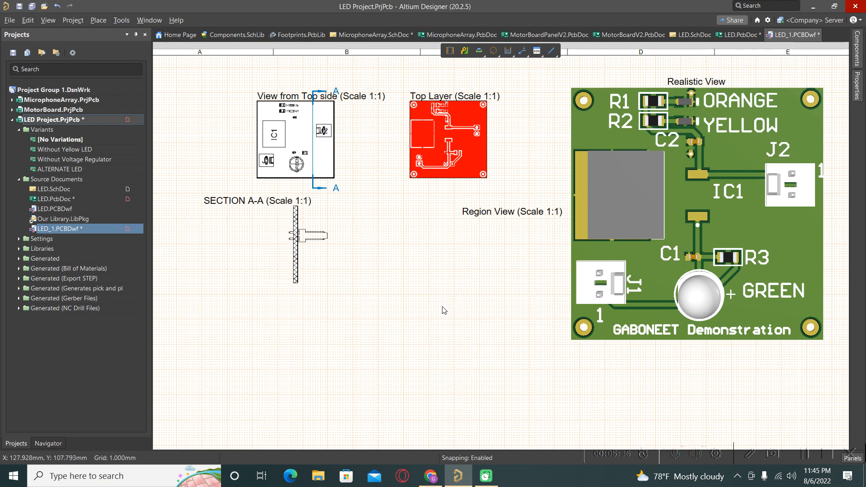
Place another board region view at 1:1 scale over the lower half of the Realistic View image
key(ctrl+Page_Down)
right_click(525, 248)
mouse_move(592, 252)
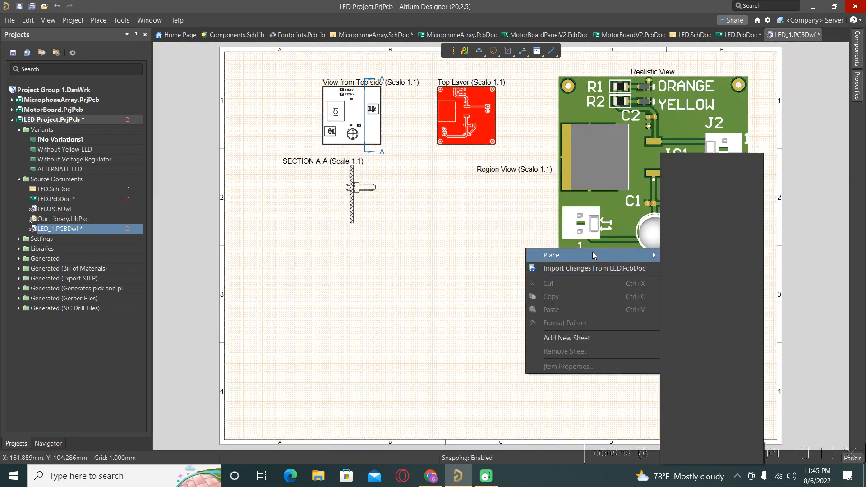
mouse_move(729, 294)
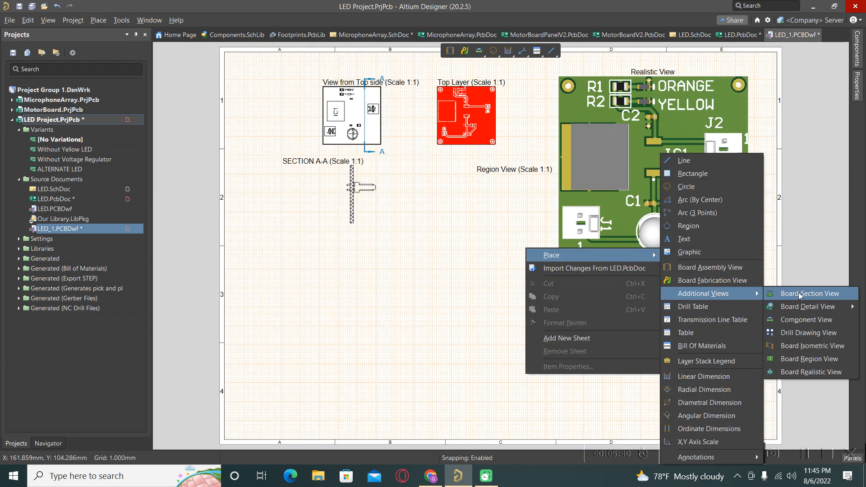
click(801, 360)
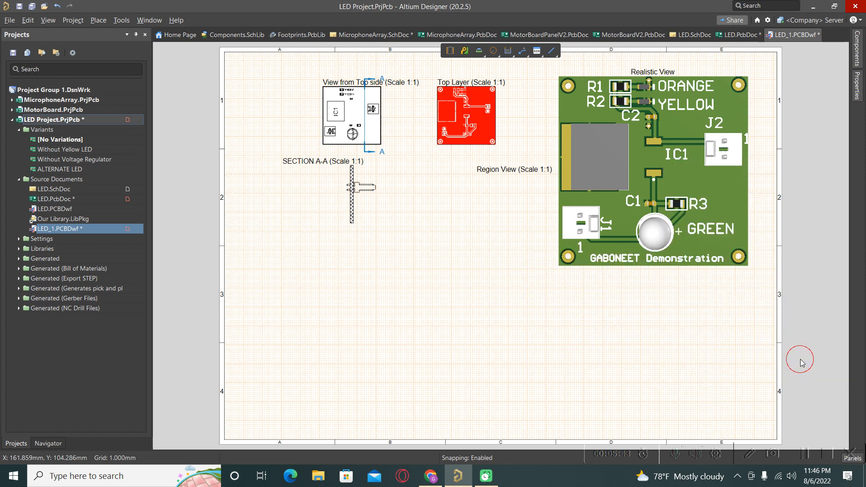
click(582, 222)
Inspect the properties of the realistic and region views, and examine the board image around connector J1 up close
double_click(590, 251)
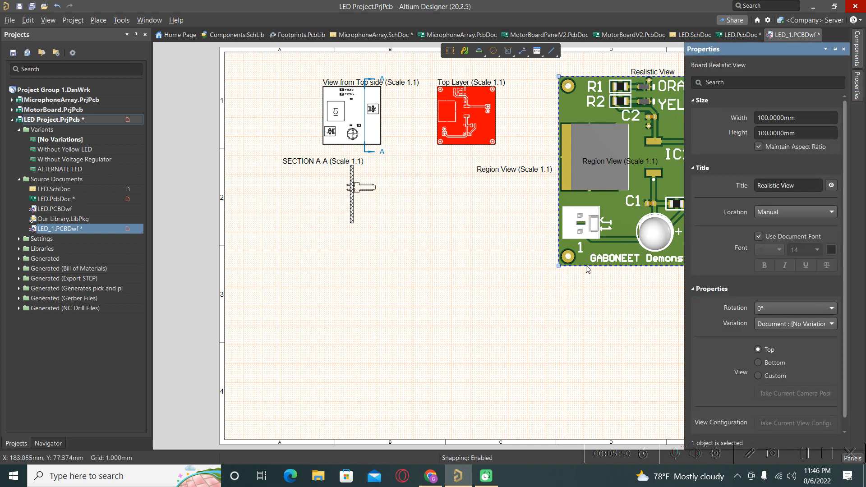
click(535, 219)
click(485, 169)
click(462, 261)
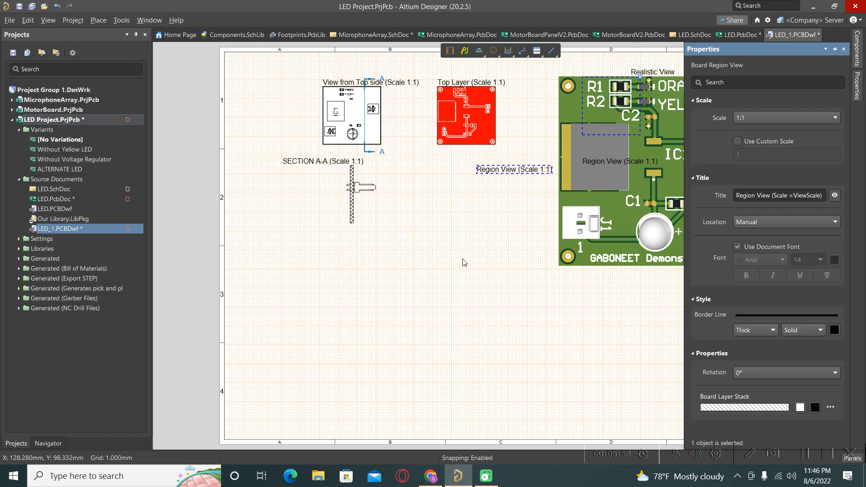
click(403, 248)
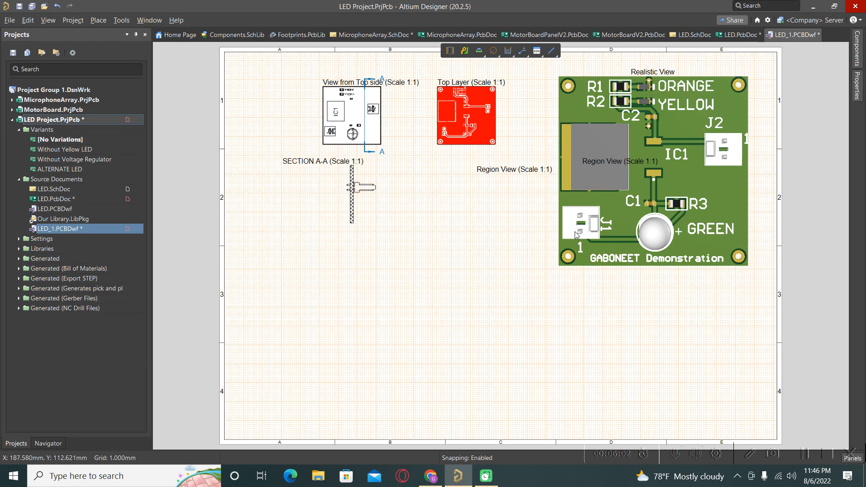
ctrl+scroll(575, 231, up, 5)
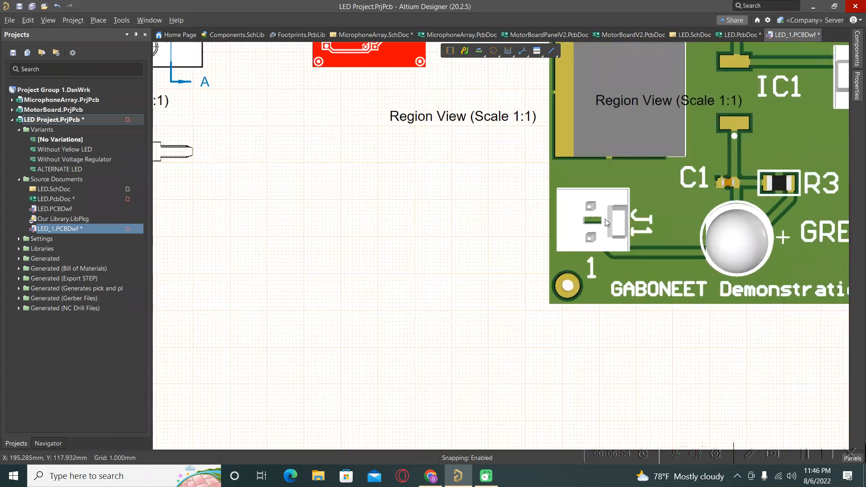
ctrl+scroll(605, 218, up, 5)
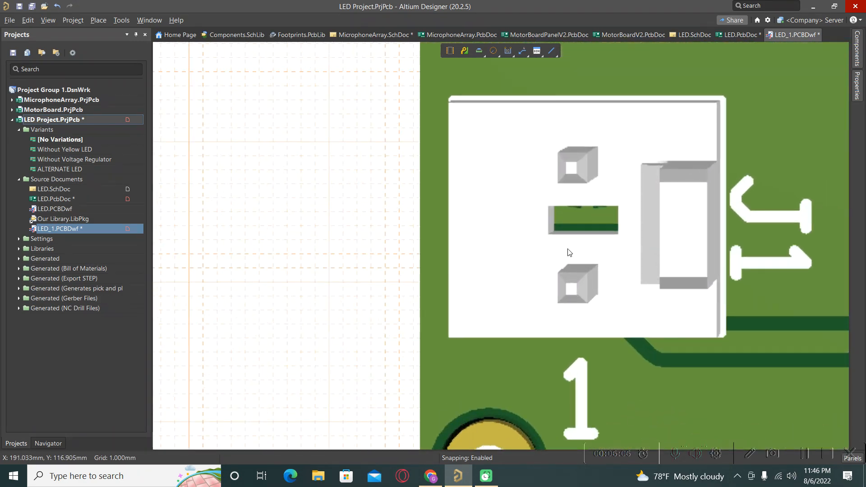
ctrl+scroll(568, 252, down, 6)
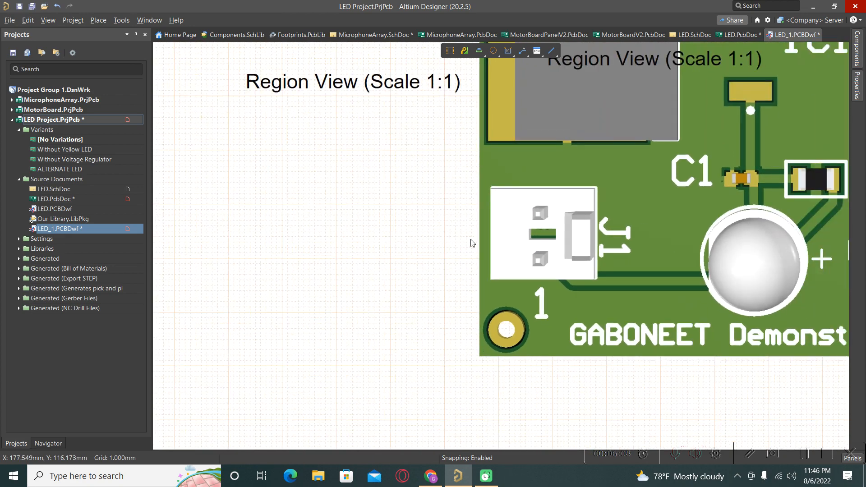
ctrl+scroll(472, 243, down, 6)
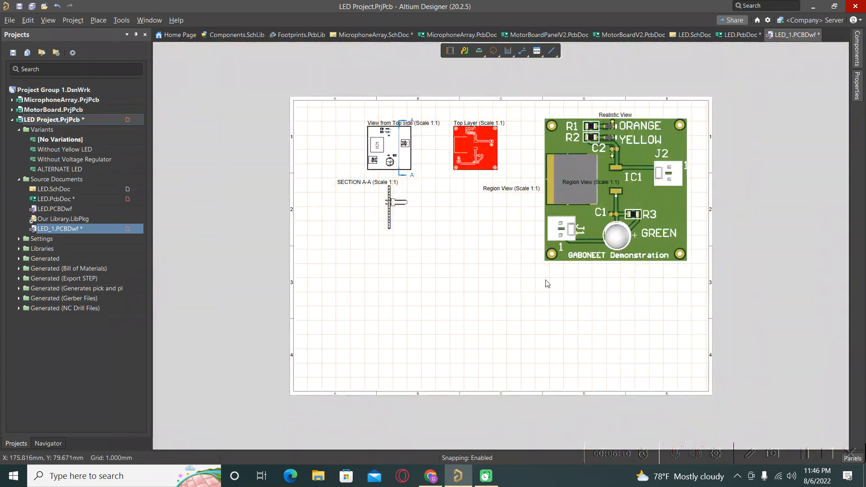
Place a layer stack legend in the empty area of the sheet beneath the section A-A view
drag(534, 283, 695, 109)
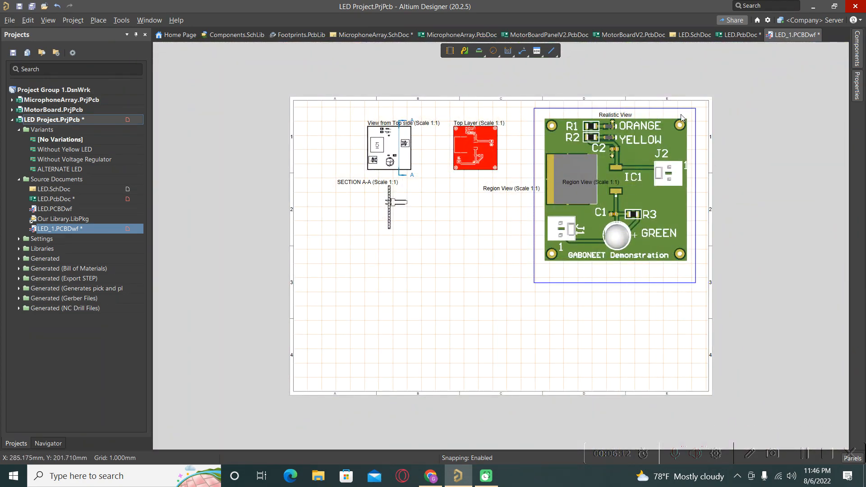
right_click(620, 190)
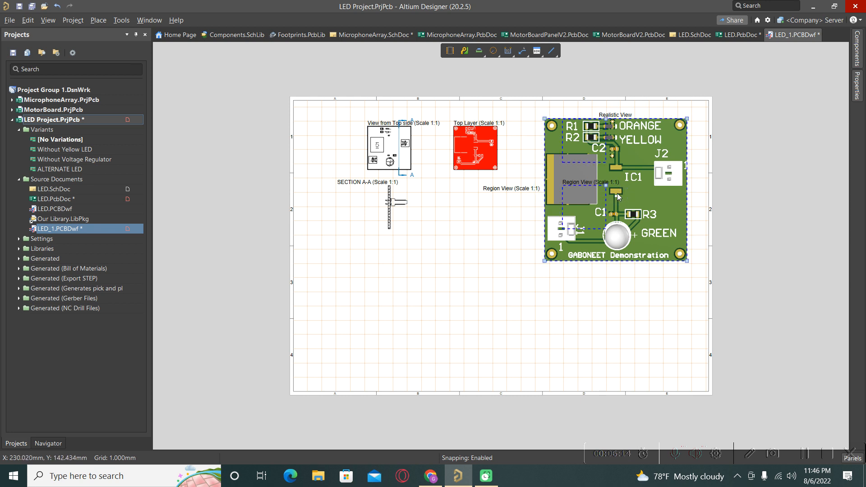
mouse_move(636, 206)
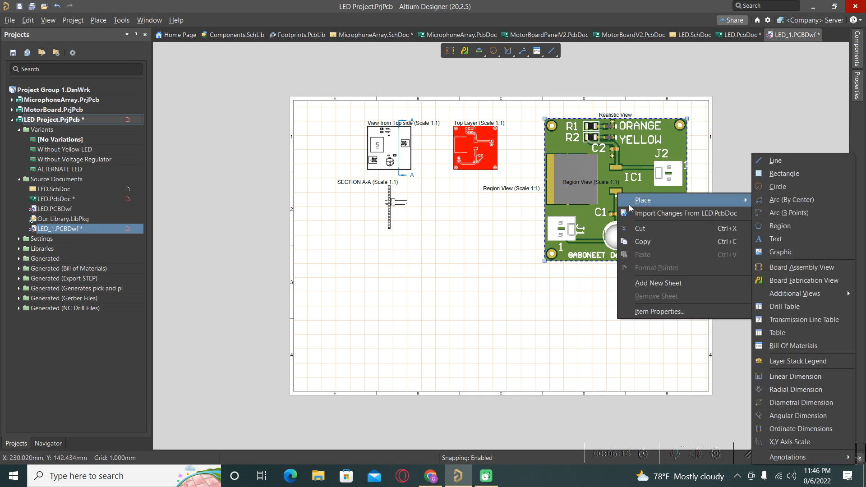
click(806, 362)
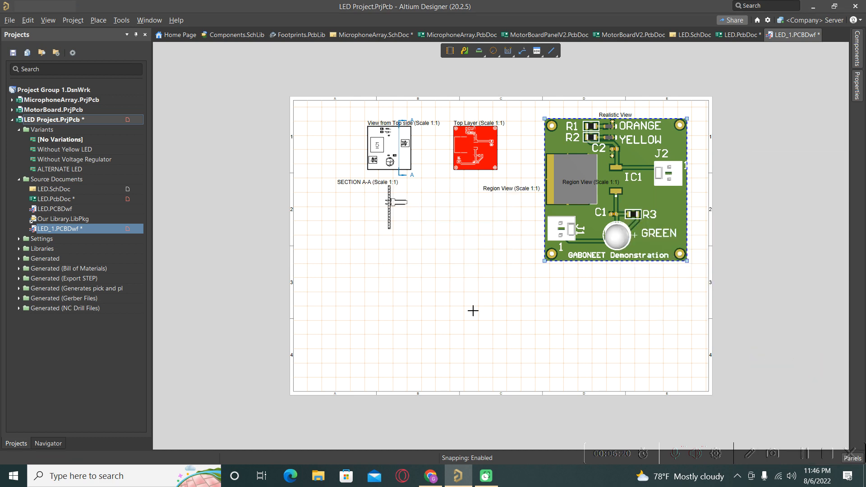
click(321, 375)
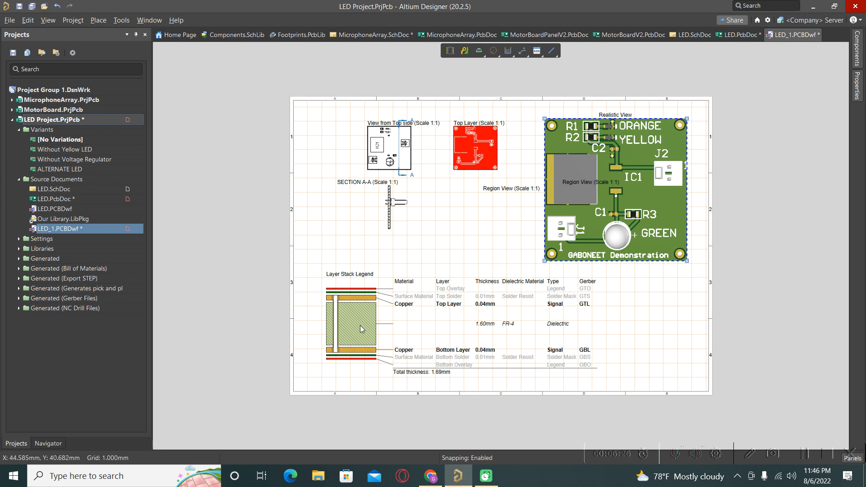
Add a second sheet to the Draftsman document and bring it into view
right_click(308, 146)
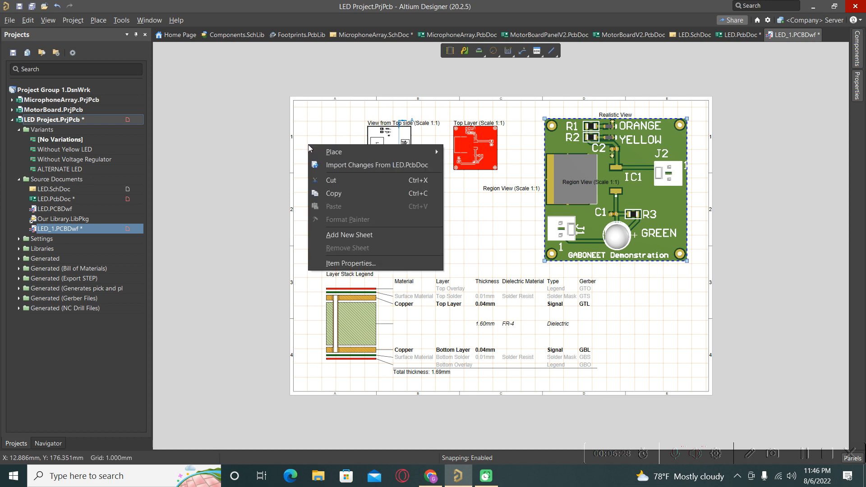
click(356, 235)
scroll(353, 253, down, 5)
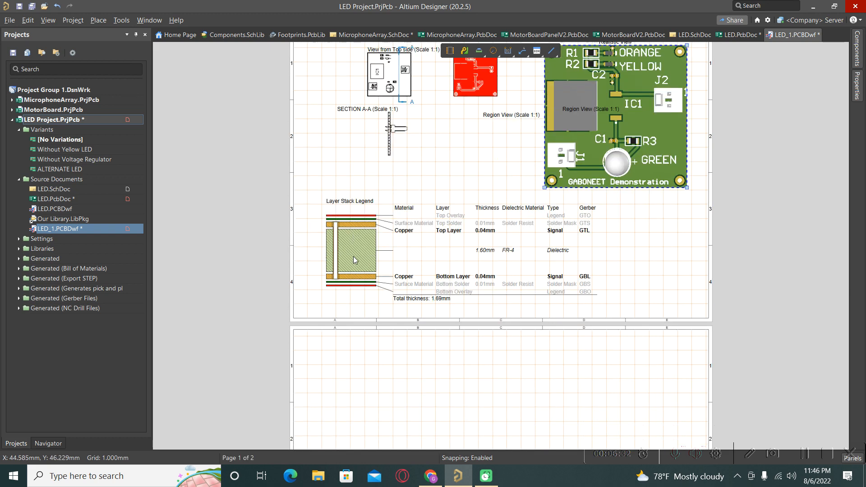
scroll(374, 258, down, 3)
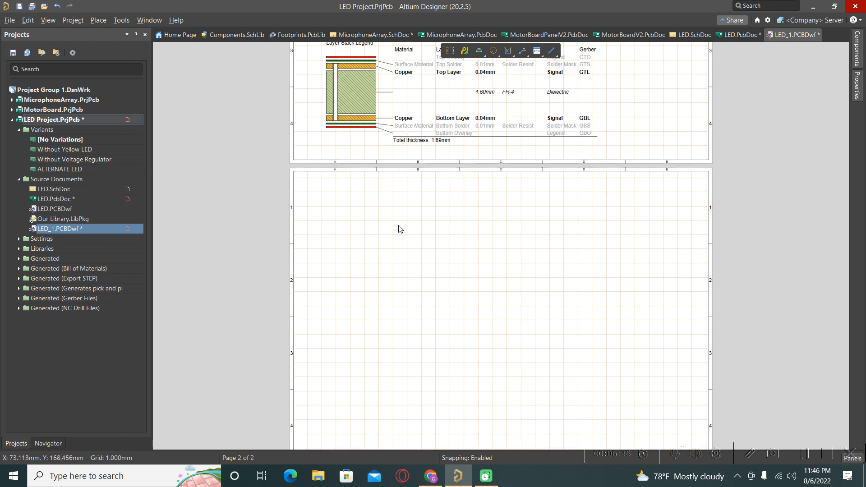
Place a circular board detail view of the region view overlapping the realistic image, positioning it around the Top Layer view
right_click(396, 205)
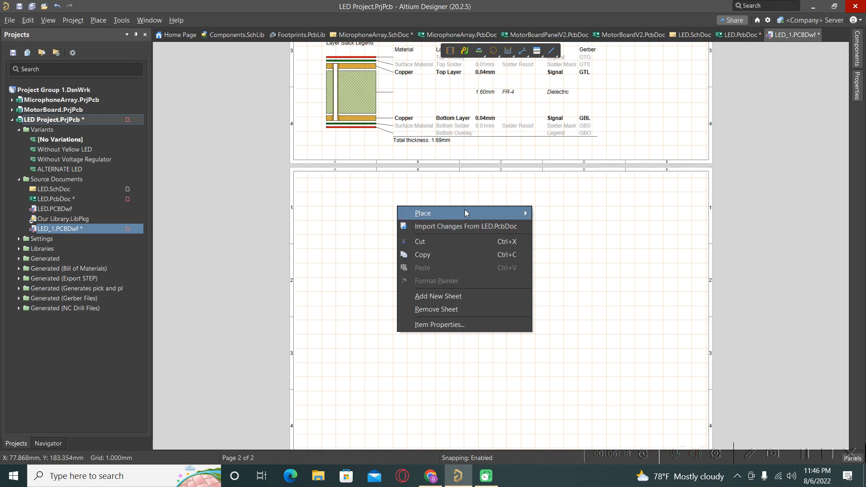
mouse_move(464, 210)
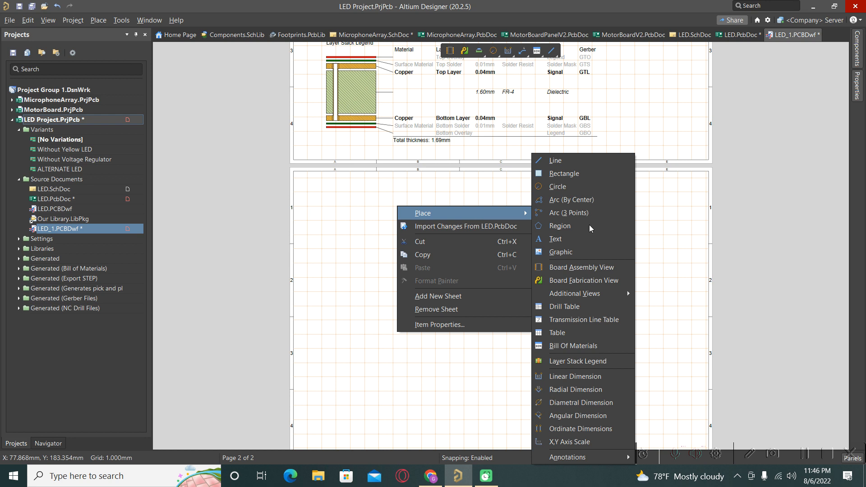
mouse_move(594, 300)
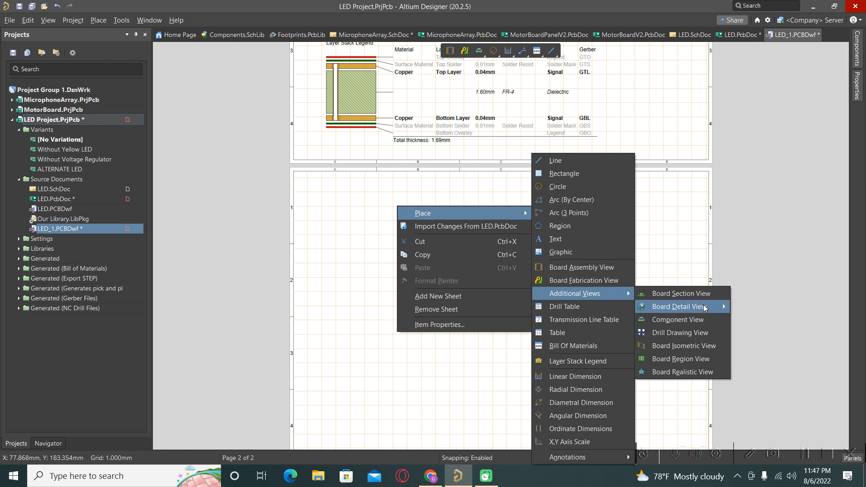
mouse_move(705, 308)
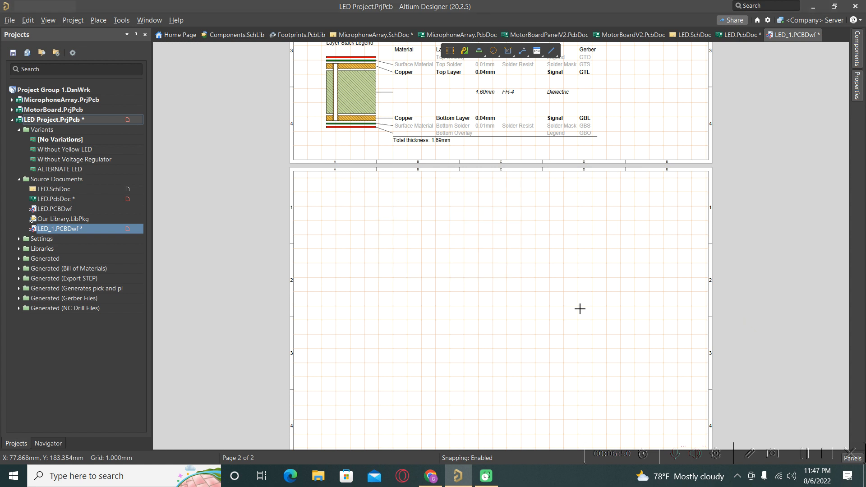
scroll(558, 305, up, 4)
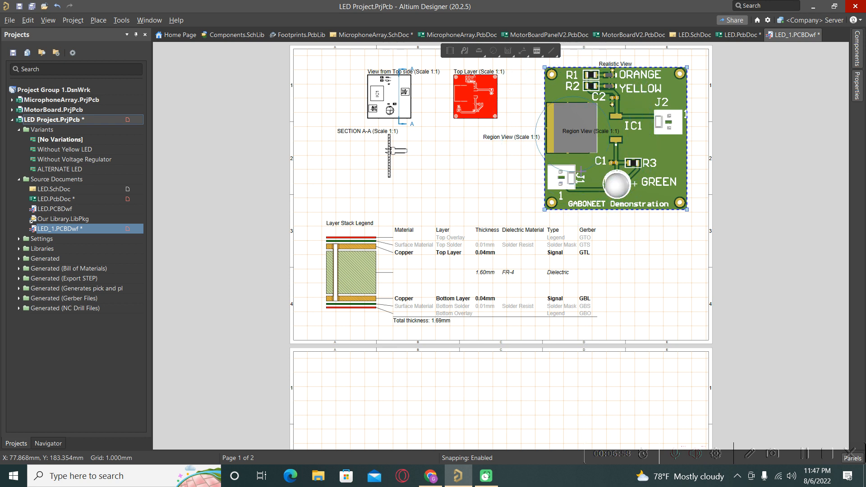
click(585, 178)
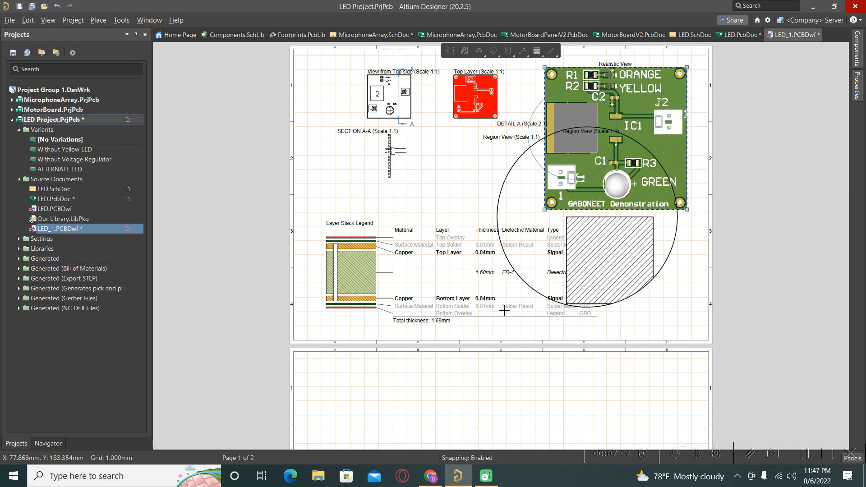
click(387, 209)
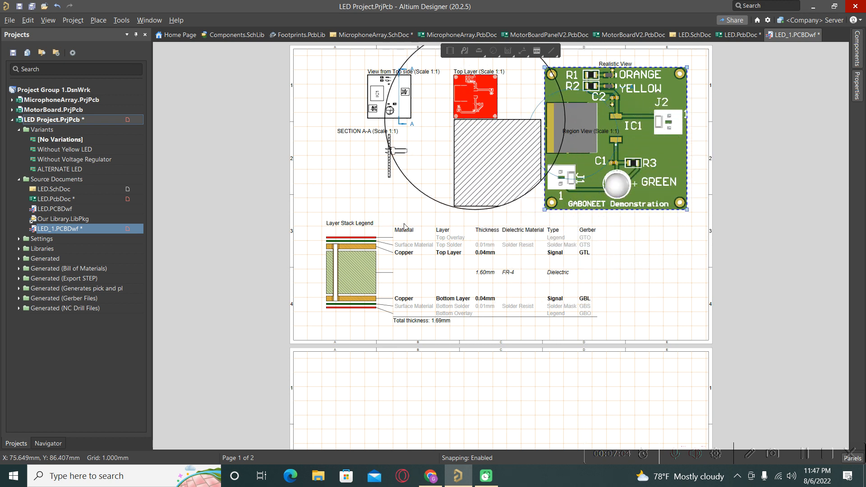
scroll(431, 266, down, 1)
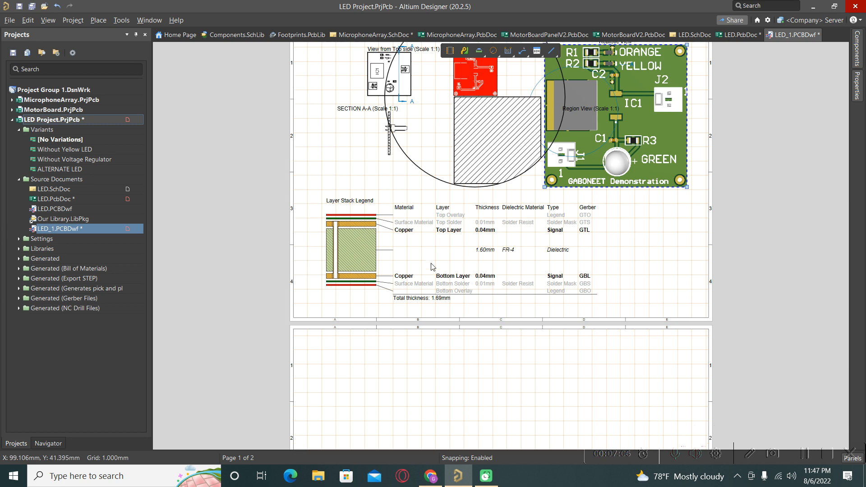
scroll(431, 266, up, 1)
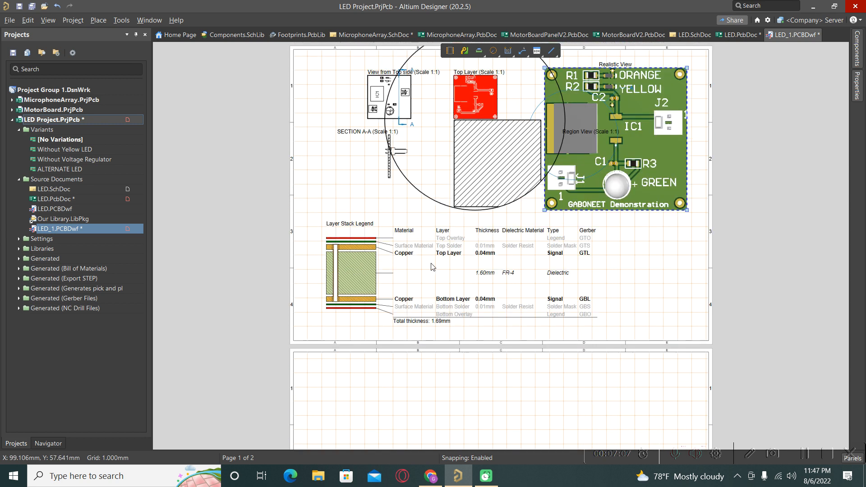
Delete the circular detail view and the region view whose title sits below the Top Layer view
click(467, 191)
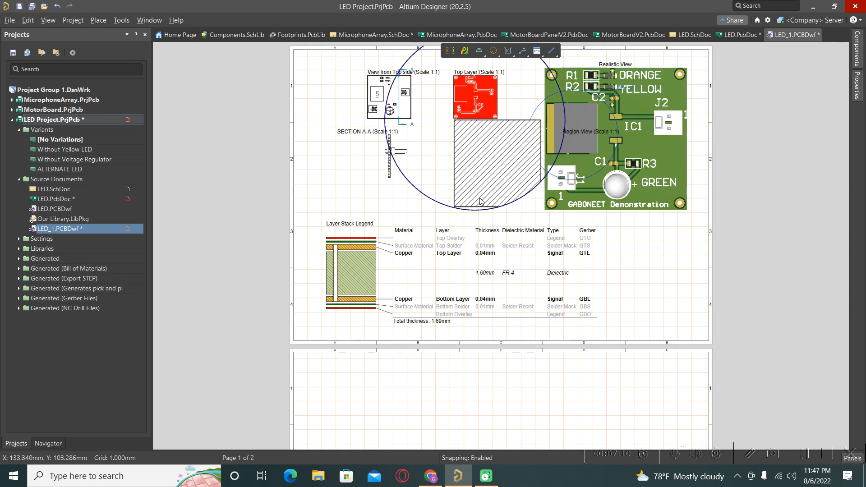
key(Delete)
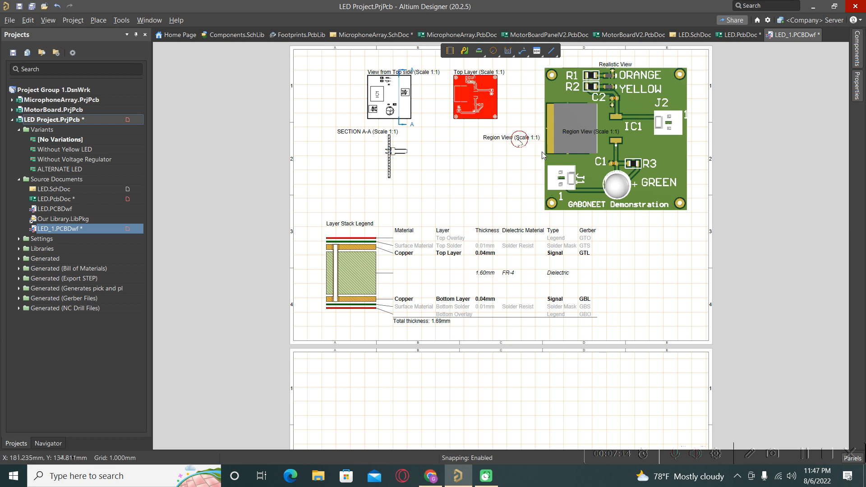
click(498, 141)
key(Delete)
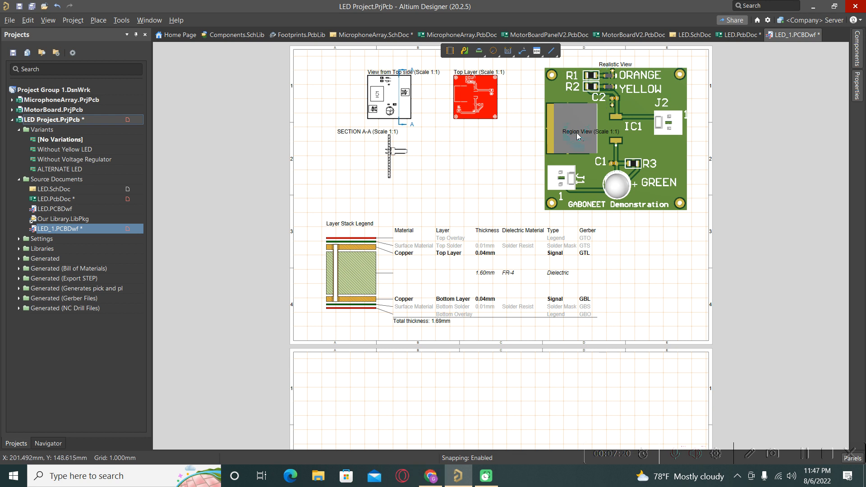
Delete the region view overlapping the realistic image and place a bill of materials table in the upper left of the second sheet
key(Delete)
scroll(434, 288, down, 2)
right_click(420, 213)
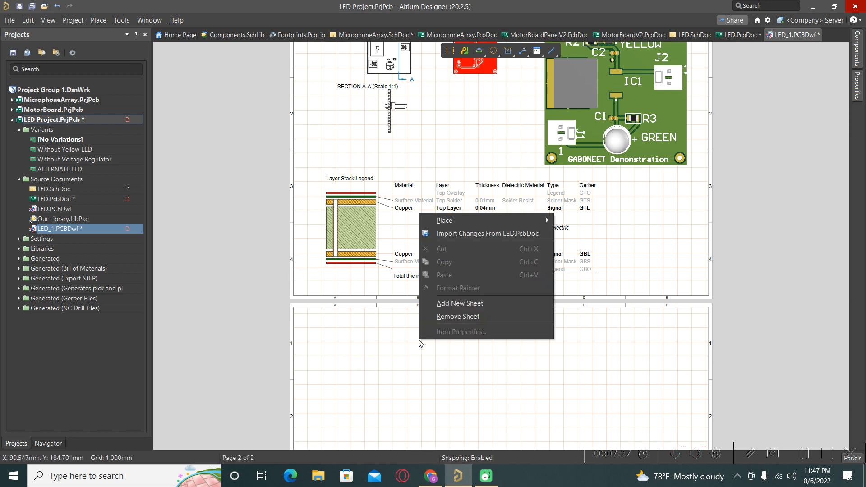
mouse_move(506, 221)
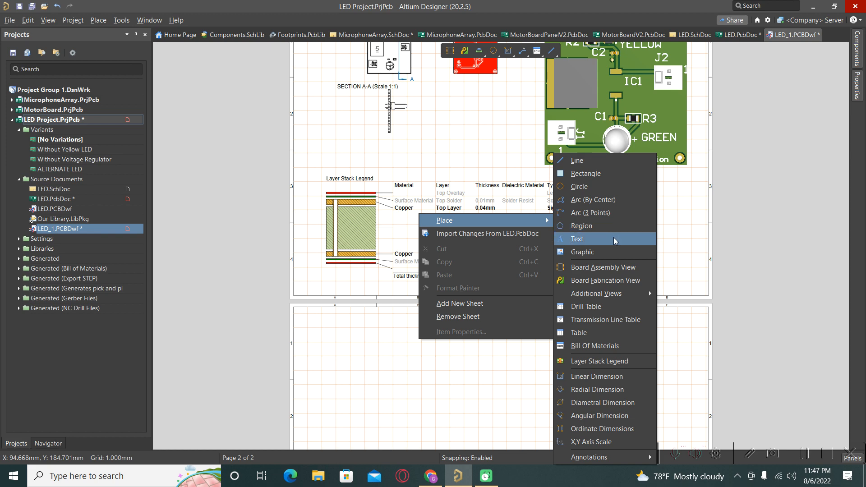
mouse_move(632, 294)
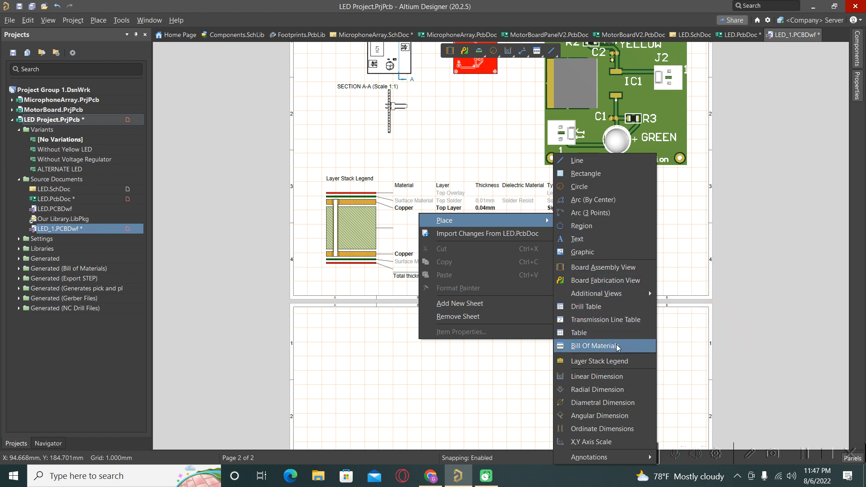
click(618, 345)
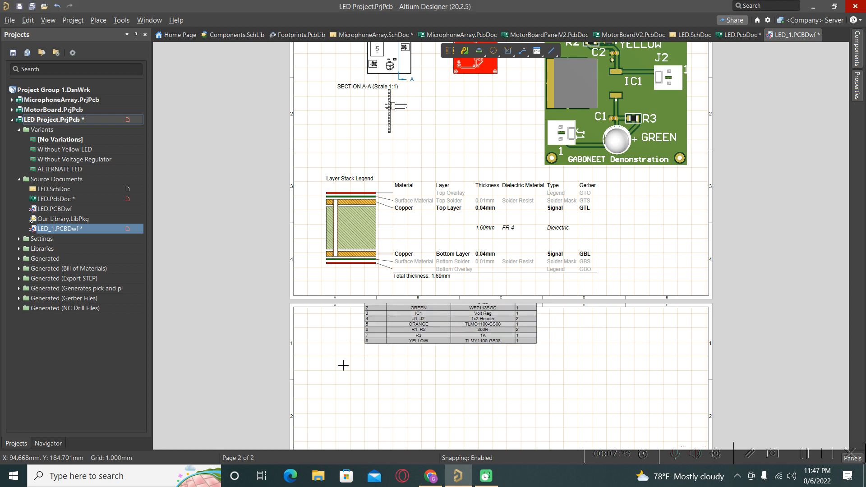
click(312, 380)
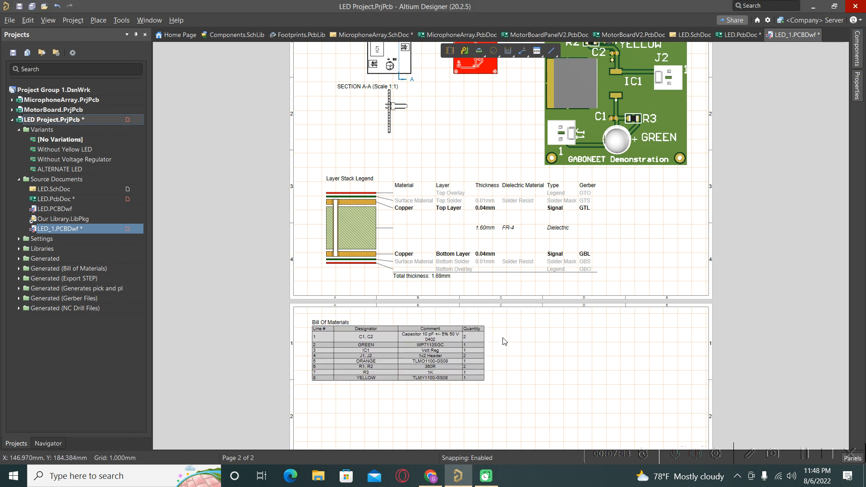
scroll(509, 336, down, 1)
scroll(508, 333, down, 3)
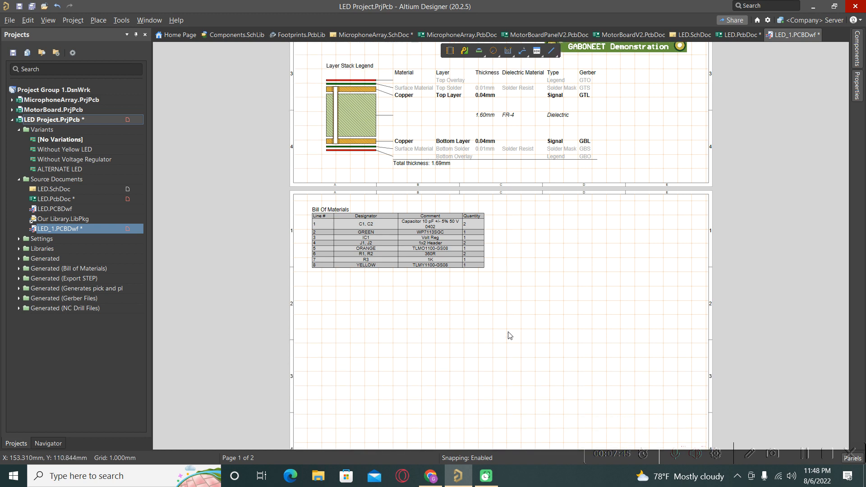
scroll(508, 339, up, 6)
scroll(544, 352, down, 3)
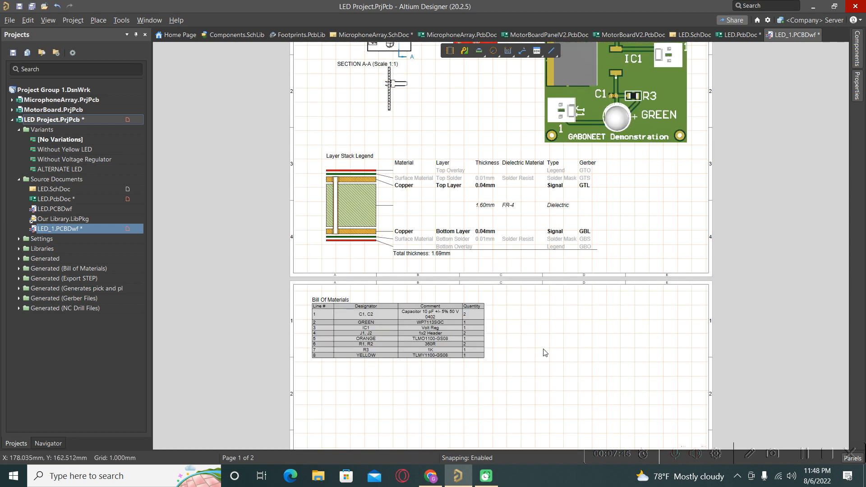
right_click(593, 339)
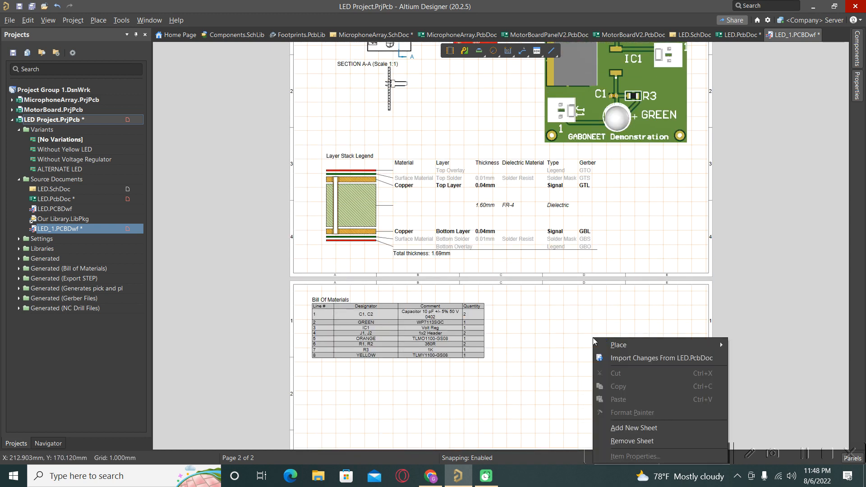
mouse_move(620, 344)
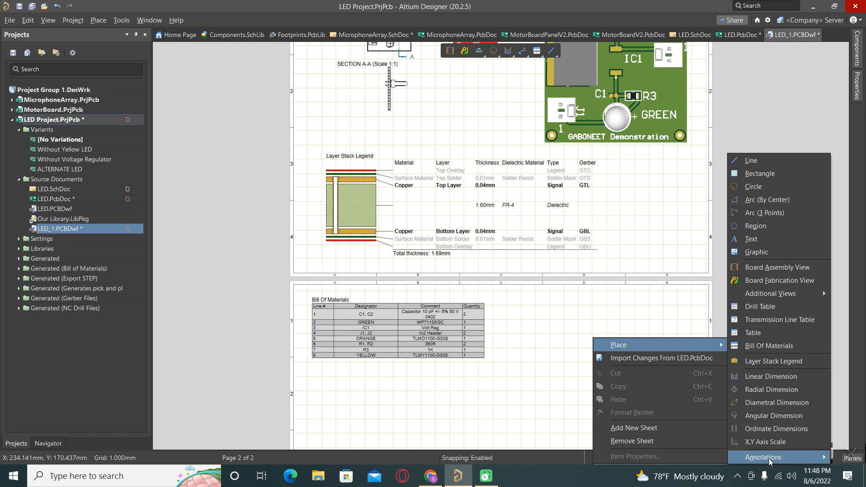
mouse_move(770, 459)
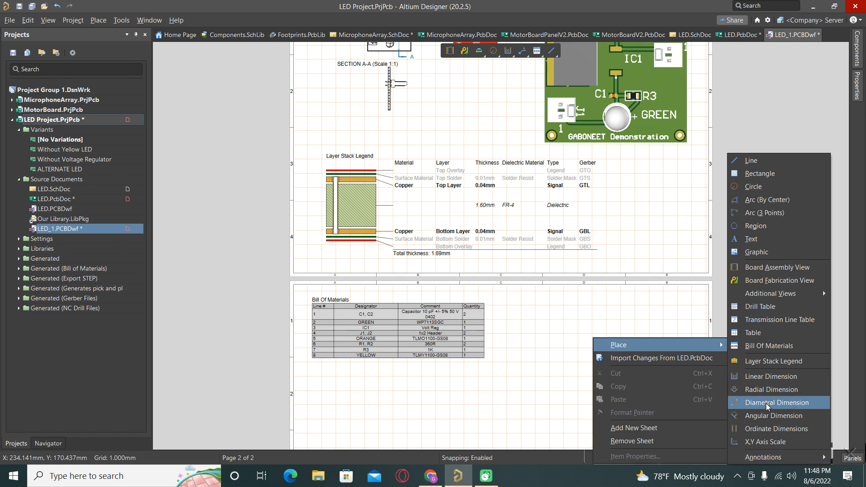
click(793, 318)
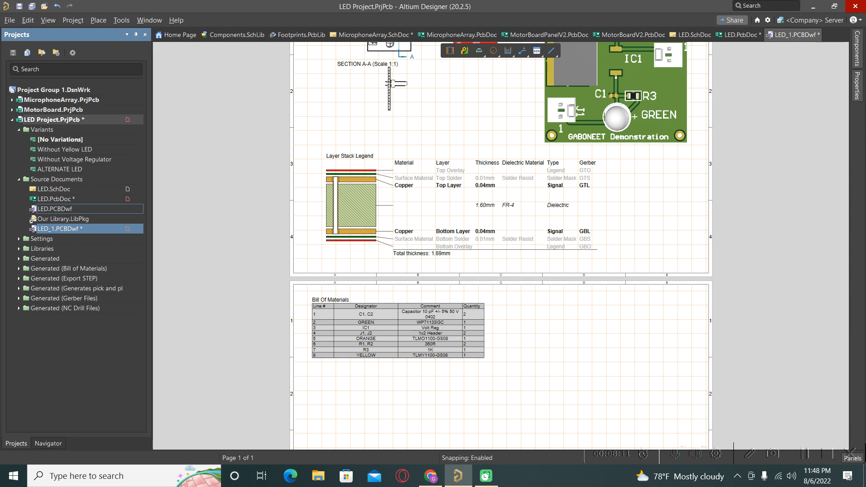
View the existing LED.PCBDwf drawing and return to LED_1.PCBDwf
double_click(58, 210)
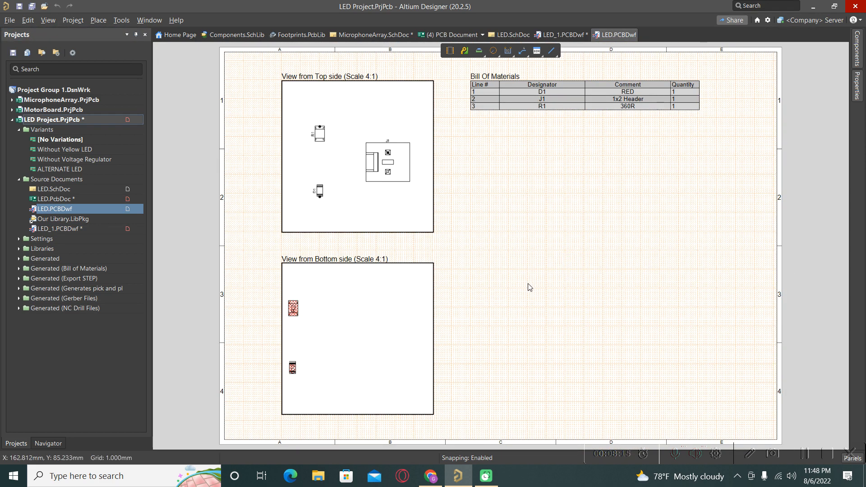
double_click(43, 229)
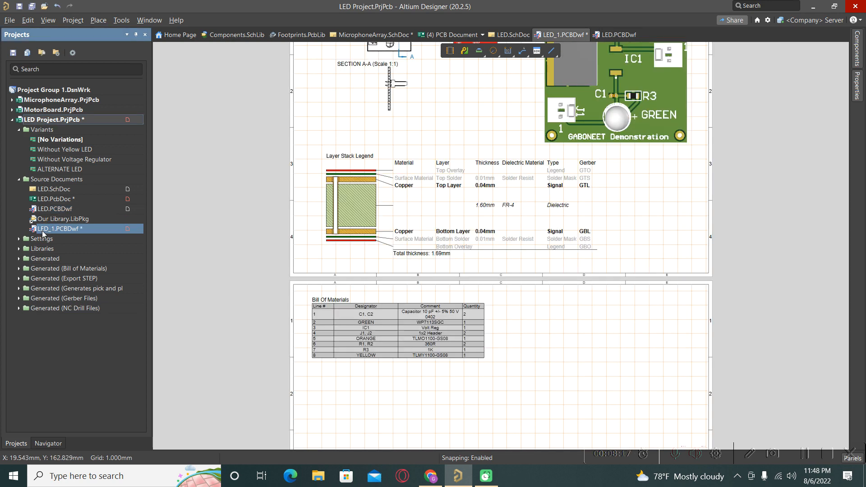
Create a new Draftsman document from LED.PcbDoc using the template "Assy Drawing - Main views (rect. board 3x1) (v. 1)"
double_click(50, 199)
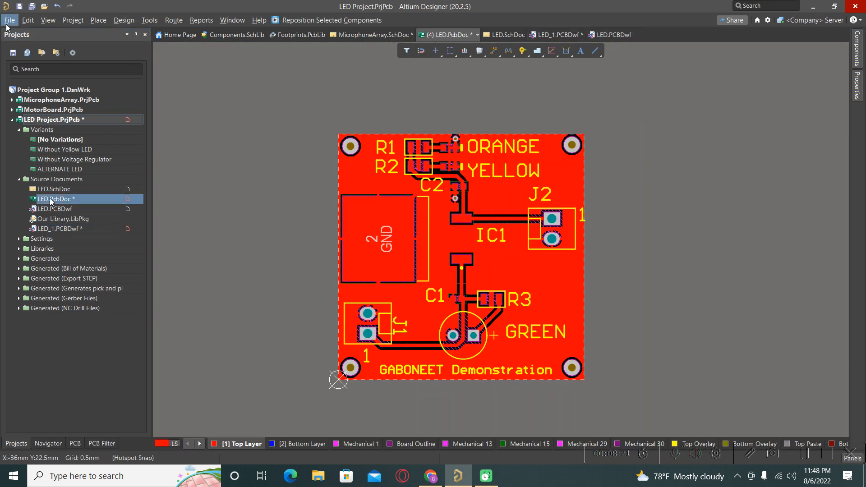
click(8, 21)
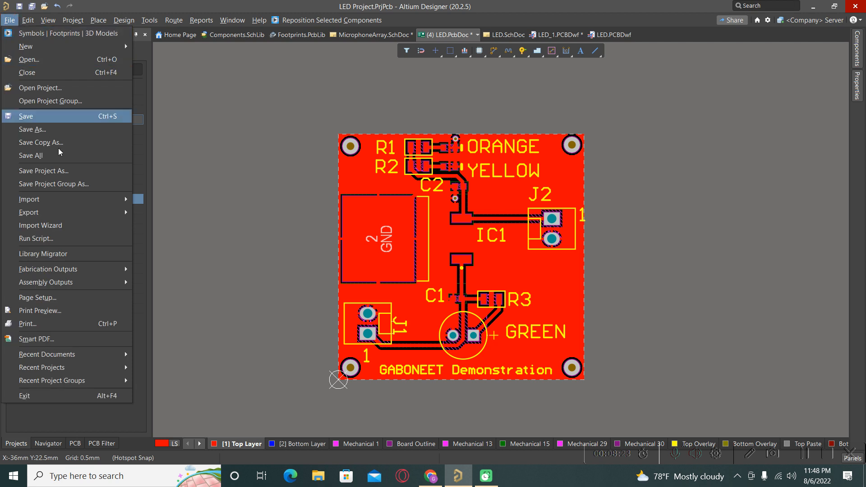
mouse_move(61, 47)
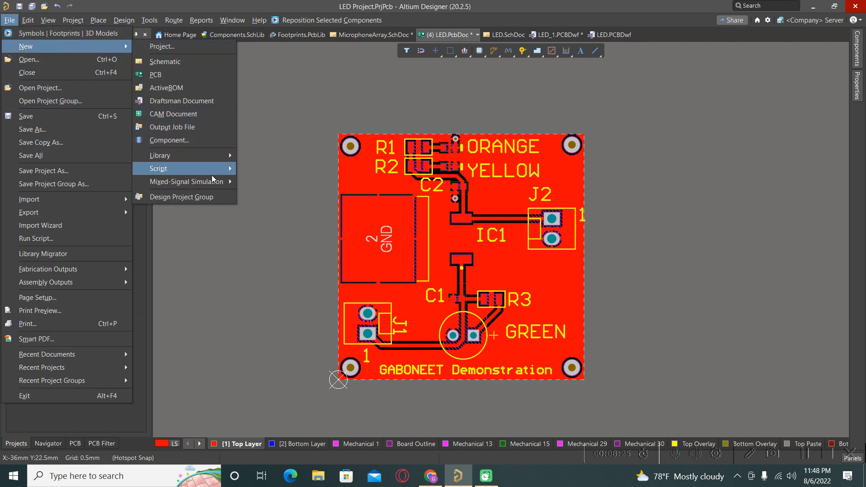
click(203, 101)
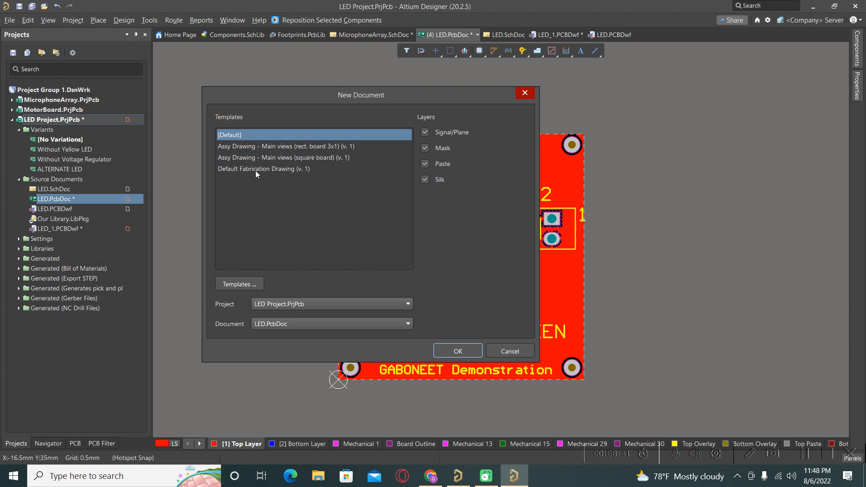
click(266, 147)
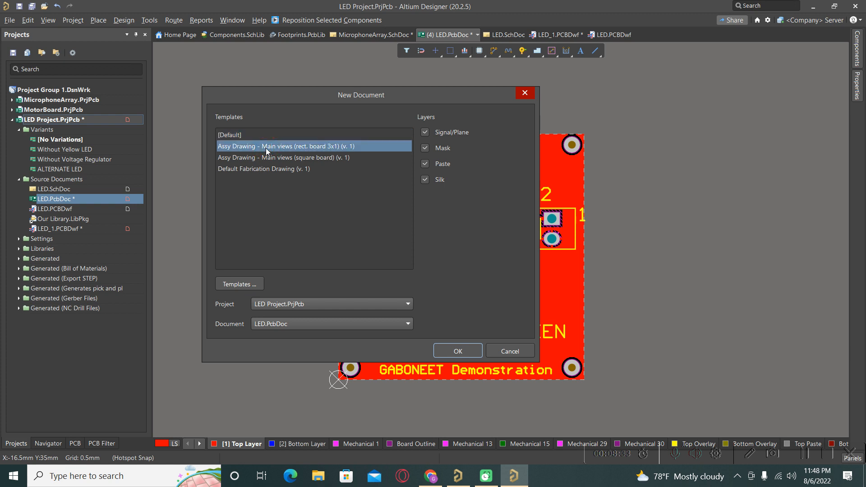
click(462, 350)
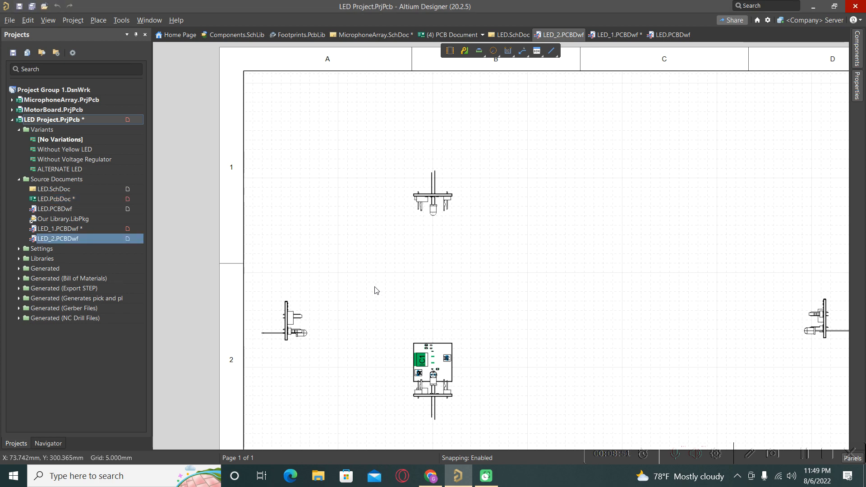
Move the left side view of the new assembly drawing horizontally closer to the central board view
click(395, 277)
ctrl+scroll(344, 217, down, 3)
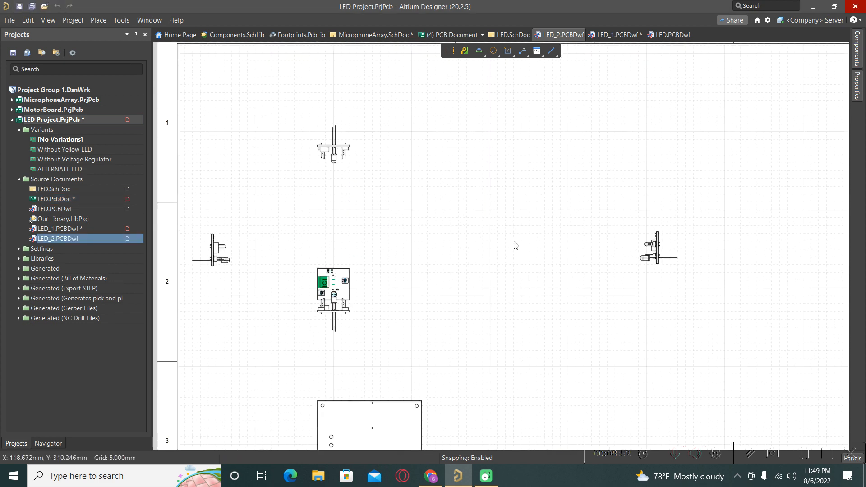
scroll(515, 247, down, 3)
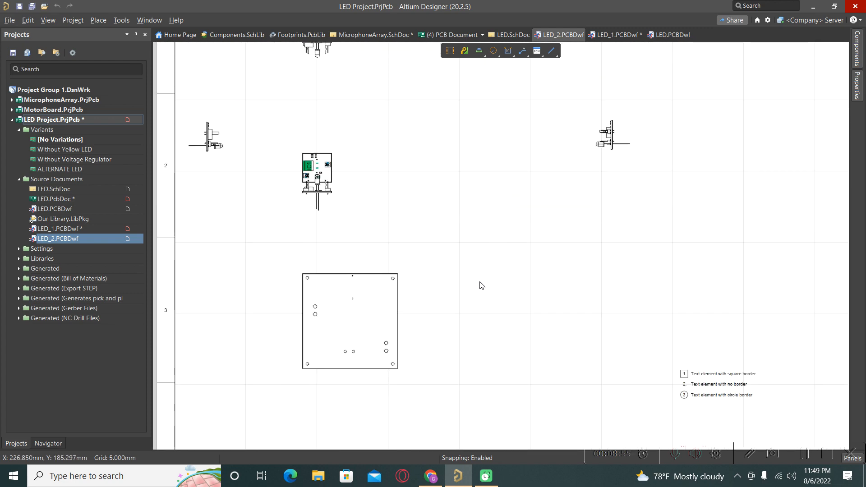
ctrl+scroll(481, 285, down, 3)
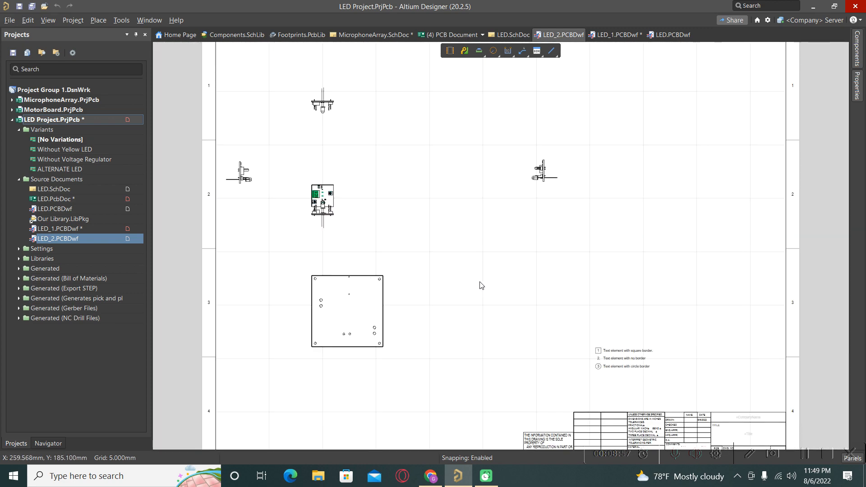
ctrl+scroll(274, 134, up, 3)
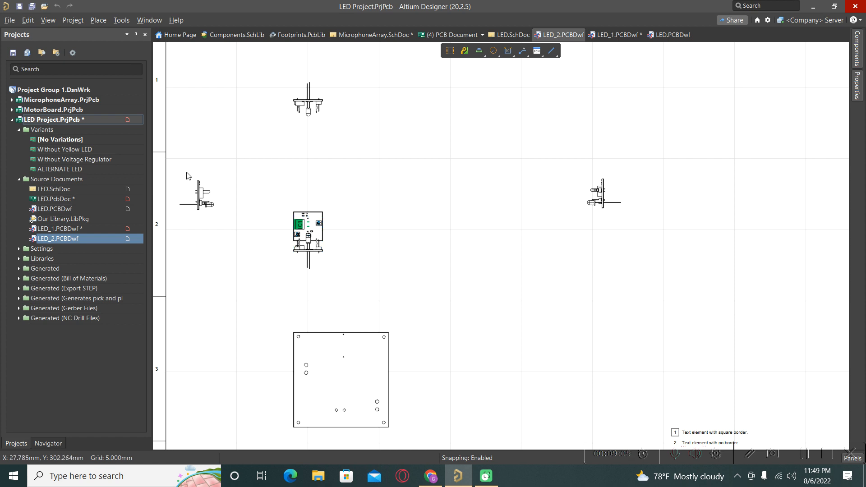
ctrl+scroll(187, 178, up, 1)
ctrl+scroll(208, 195, up, 1)
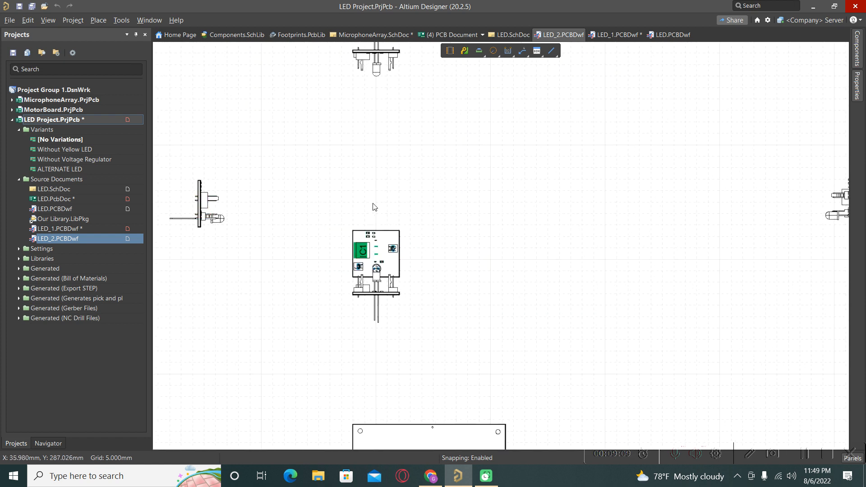
drag(259, 224, 327, 224)
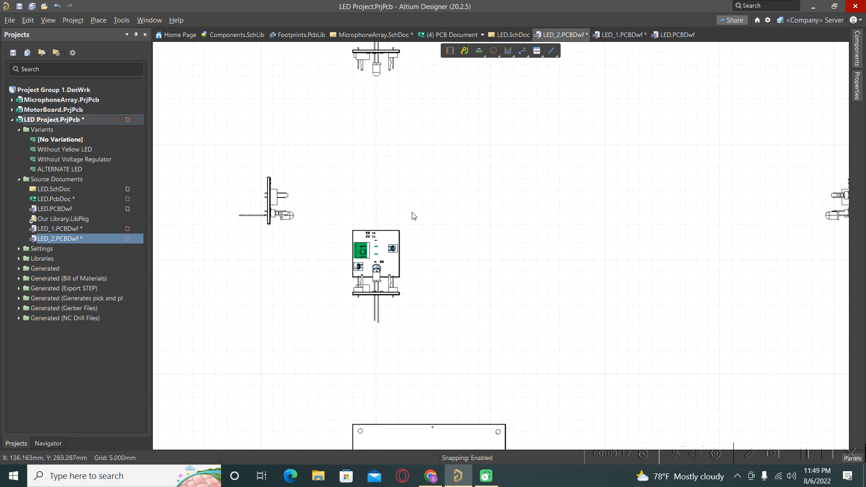
Move the right side view inward beside the central board view, level with the left side view
click(840, 207)
ctrl+scroll(566, 250, down, 1)
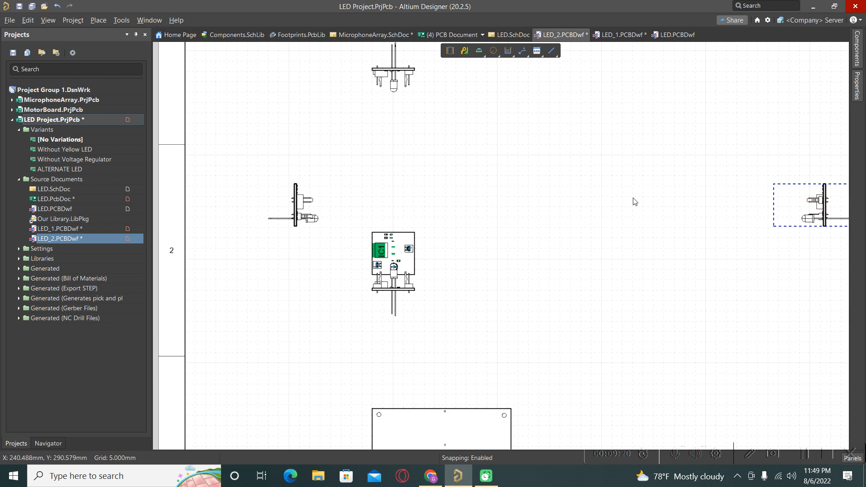
mouse_move(769, 225)
mouse_down()
mouse_move(473, 218)
mouse_move(399, 232)
mouse_up()
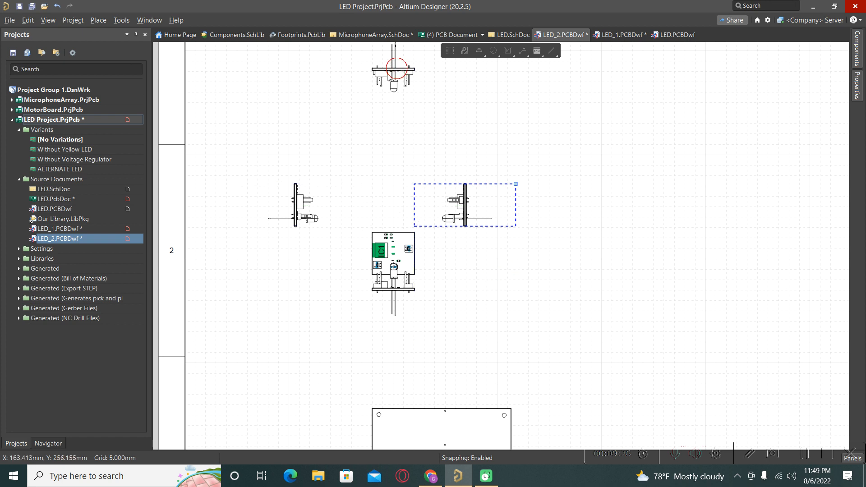
click(385, 196)
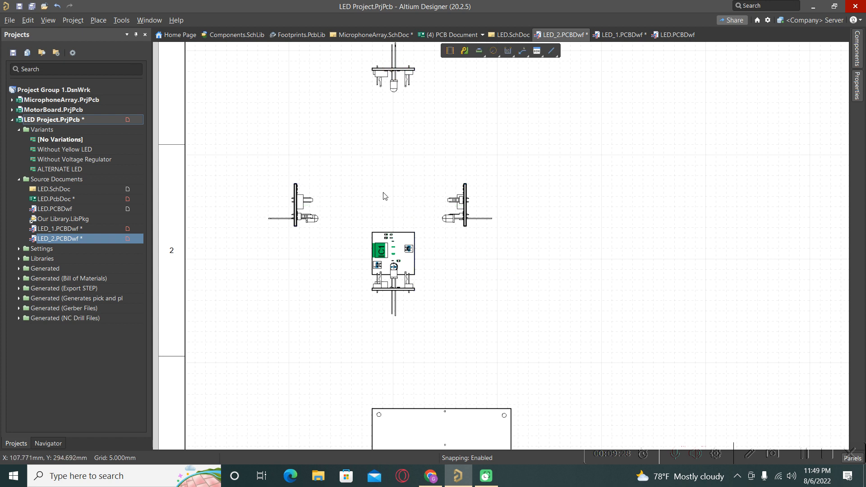
Move the upper edge view straight down to just above the central board view
click(394, 80)
mouse_move(391, 112)
mouse_down()
mouse_move(381, 145)
mouse_move(373, 135)
mouse_move(375, 207)
mouse_up()
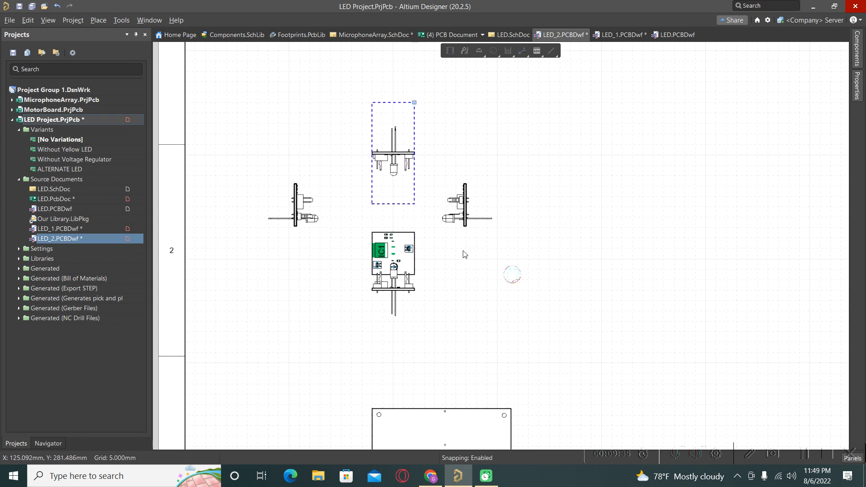
click(498, 288)
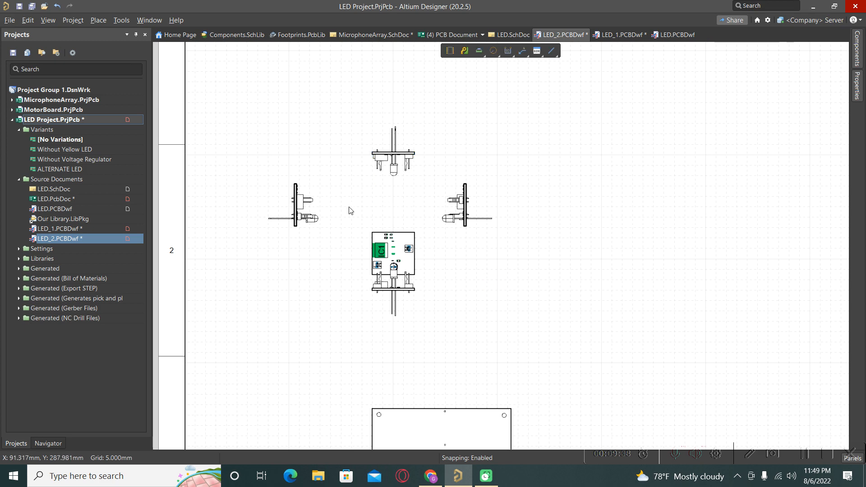
Shift the lower edge view slightly upward over the bottom part of the central board view
ctrl+scroll(350, 210, up, 1)
ctrl+scroll(350, 211, up, 2)
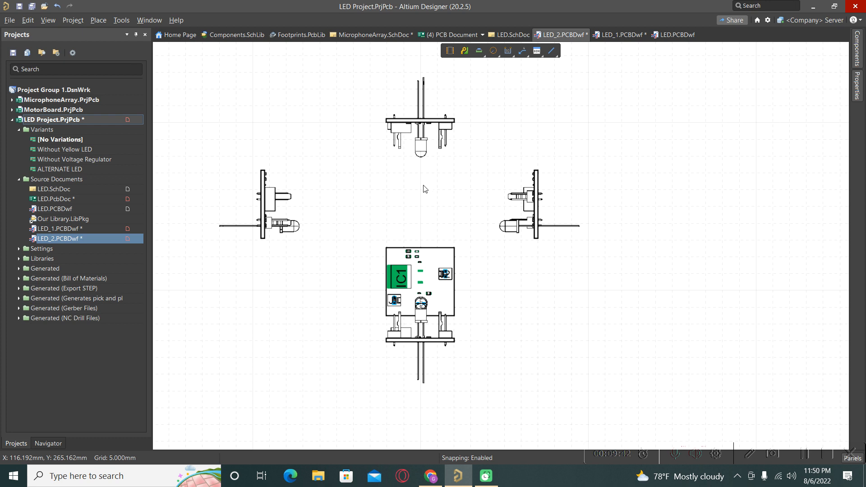
drag(454, 259, 454, 247)
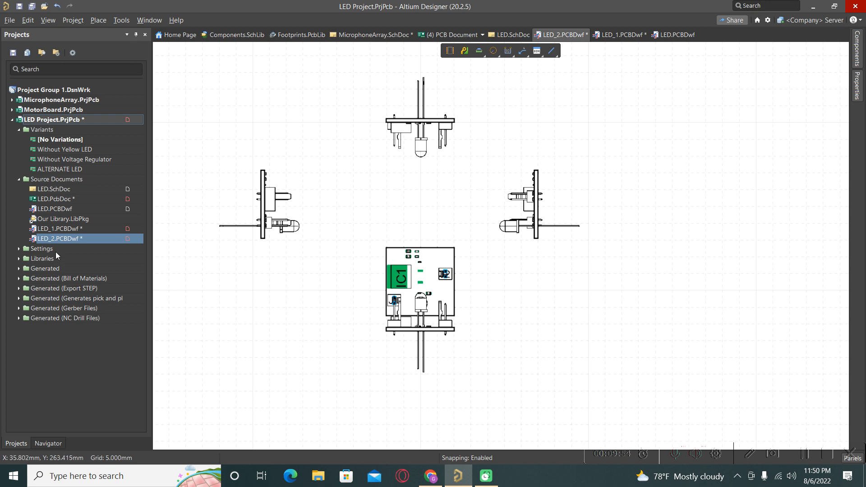
From LED.PcbDoc, create a new Draftsman document for LED Project.PrjPcb using the Default Fabrication Drawing (v. 1) template
double_click(55, 199)
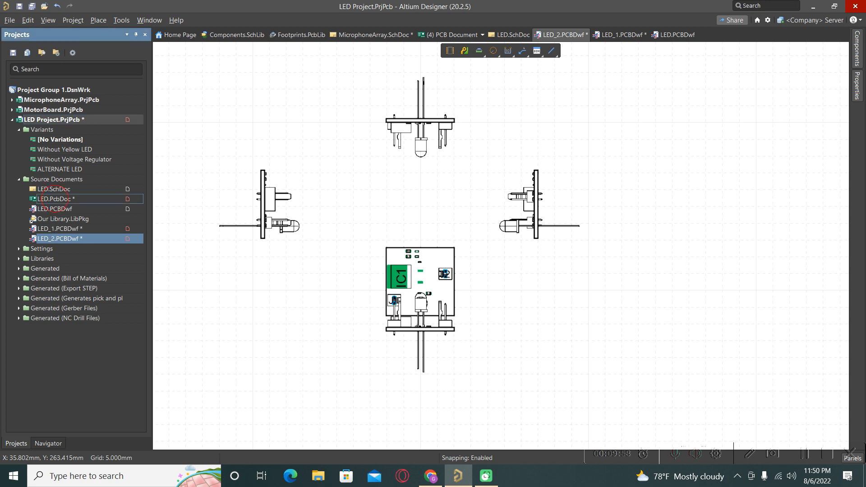
click(10, 20)
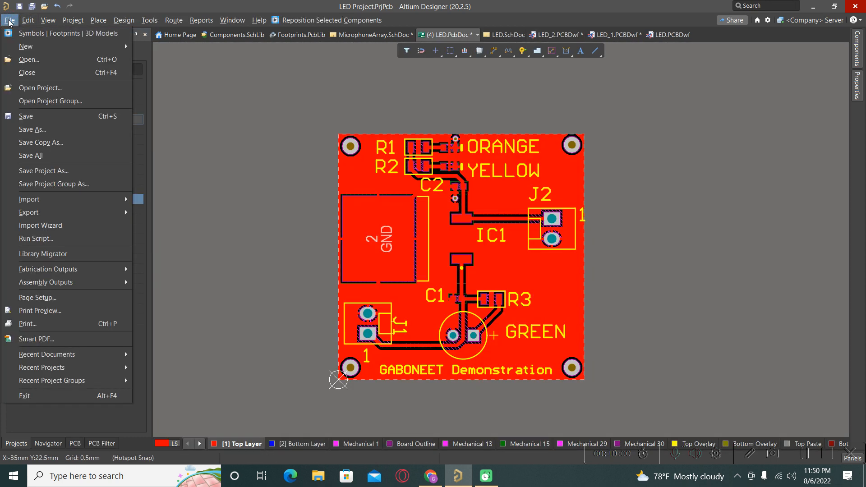
mouse_move(38, 47)
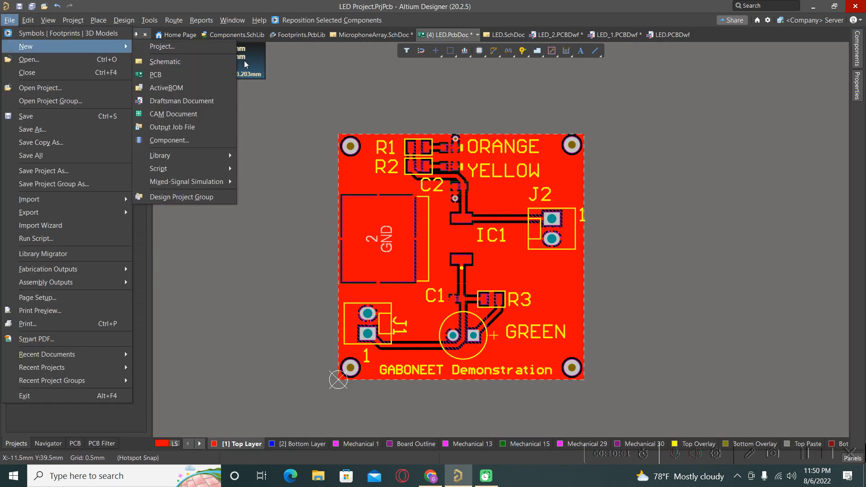
click(187, 100)
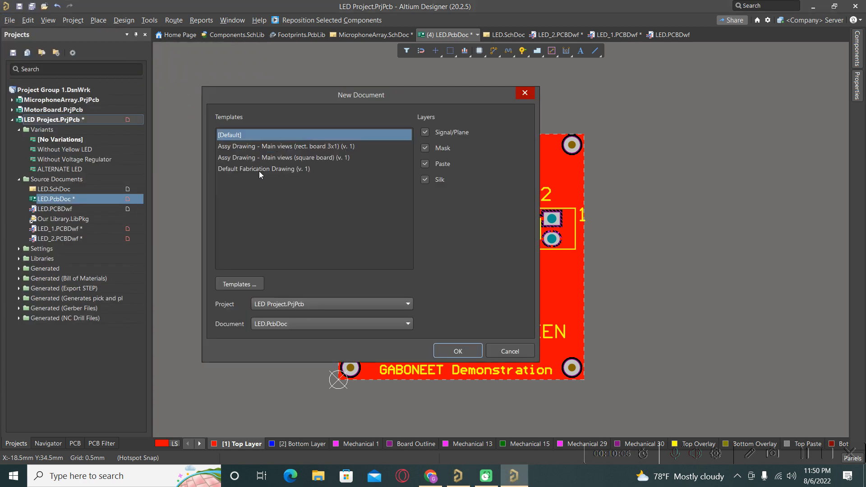
click(259, 170)
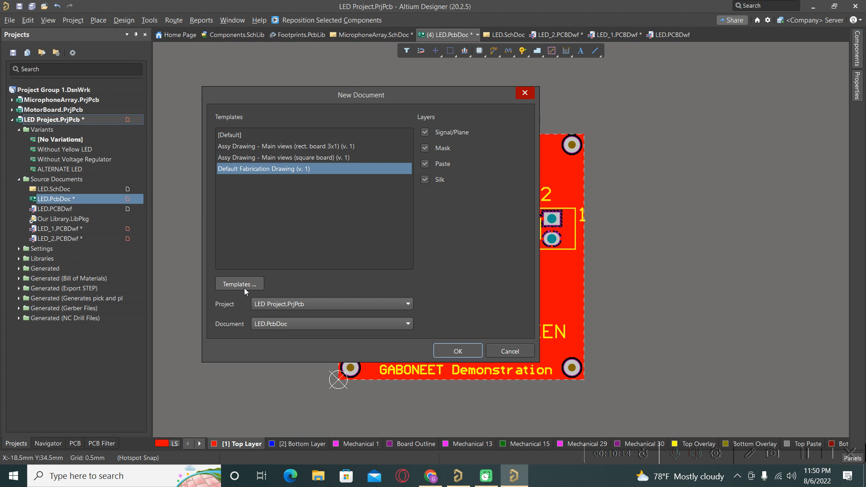
click(466, 352)
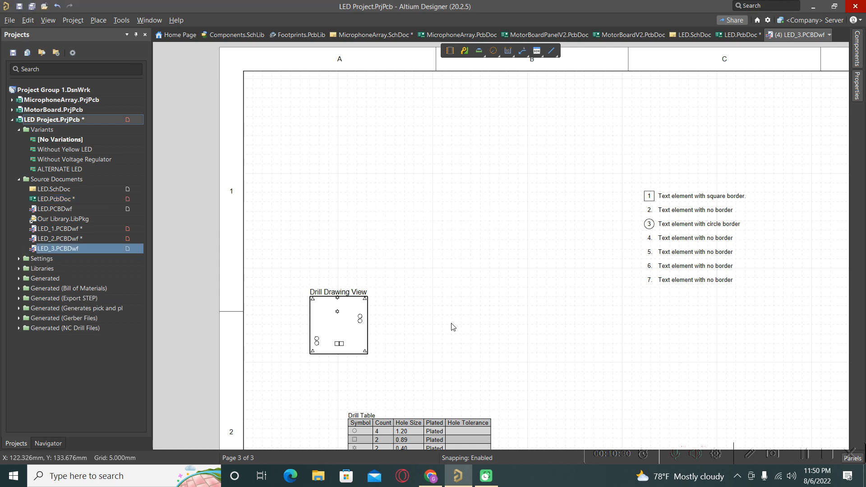
Examine the new fabrication drawing's sheets, including the drill drawing view, drill table, notes, title block and layer stack legend
scroll(453, 327, down, 5)
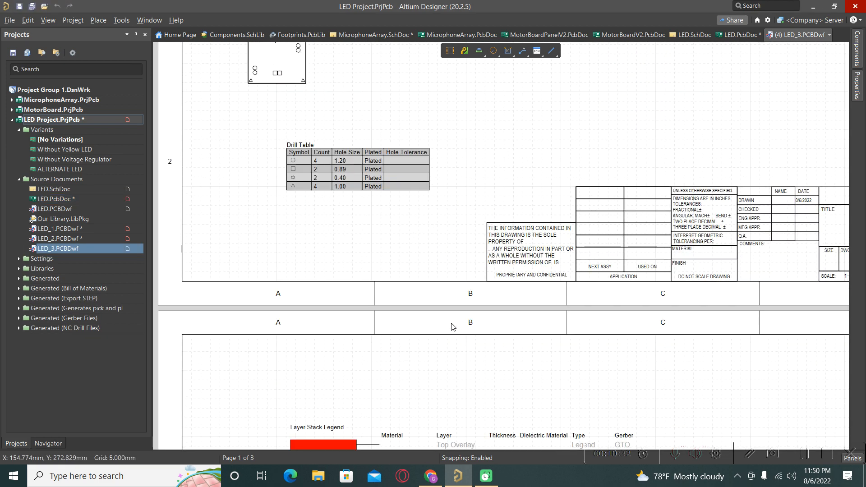
scroll(453, 326, down, 2)
scroll(450, 328, up, 5)
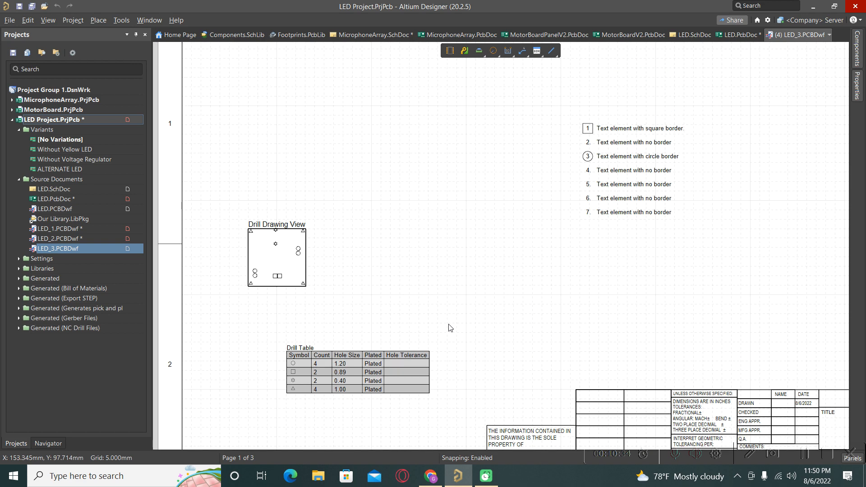
scroll(450, 329, up, 3)
scroll(450, 329, down, 4)
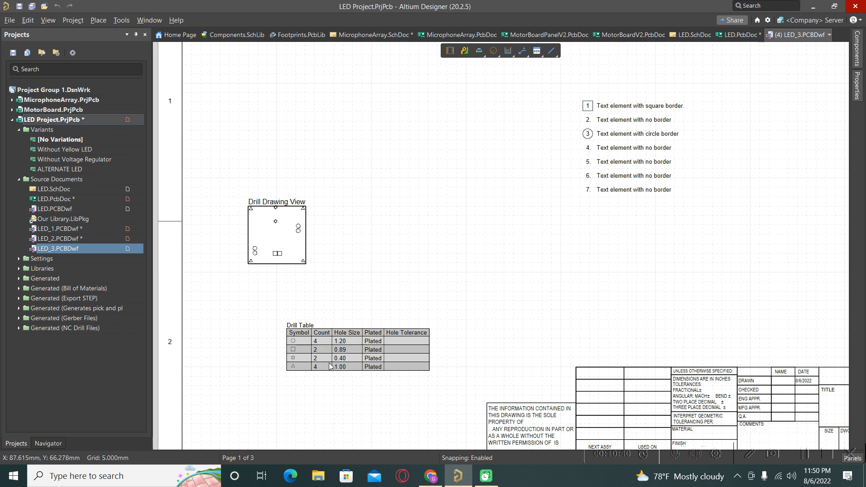
scroll(280, 352, down, 2)
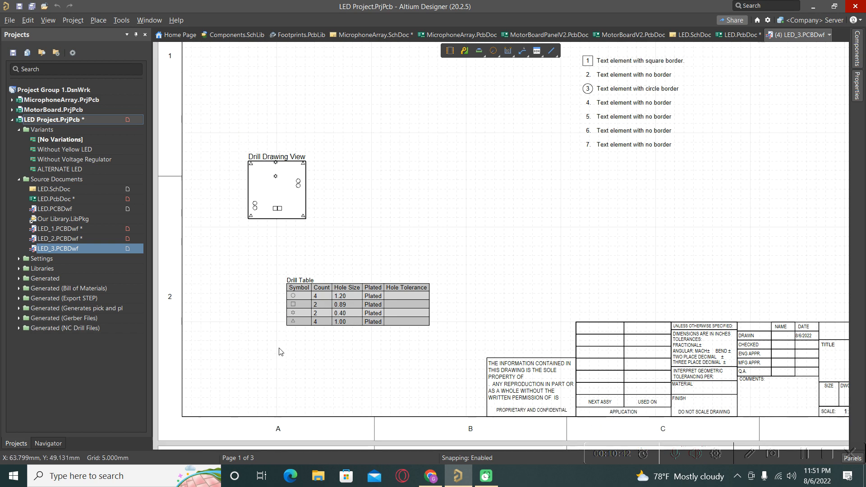
scroll(279, 349, down, 15)
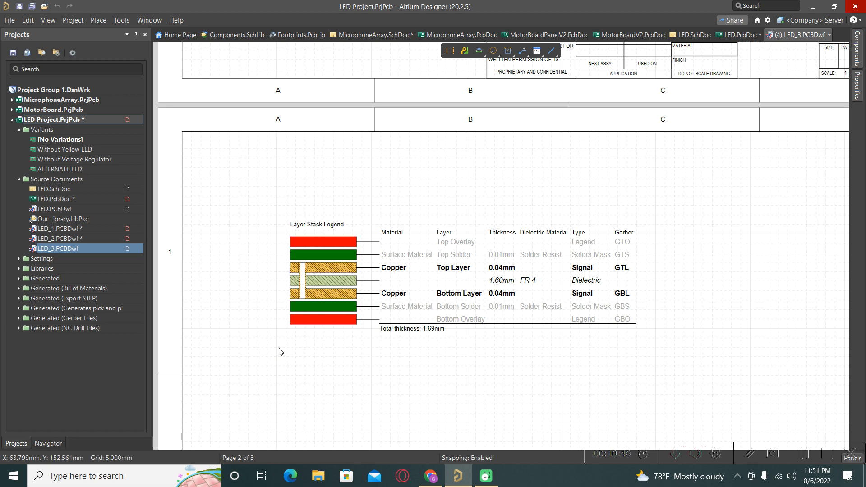
ctrl+scroll(279, 351, down, 3)
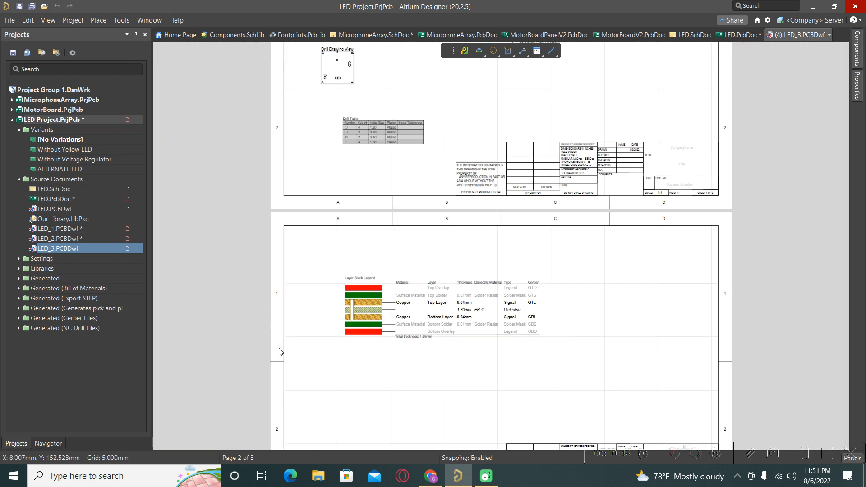
scroll(279, 352, down, 1)
scroll(279, 352, up, 3)
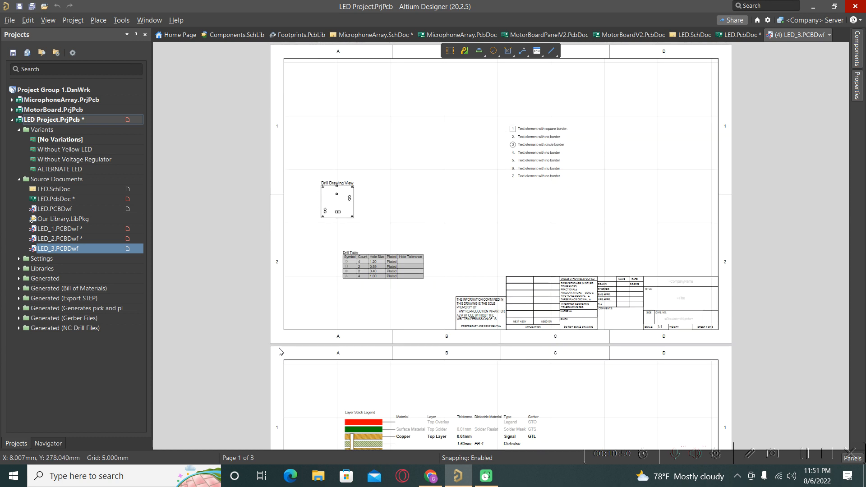
scroll(279, 352, down, 1)
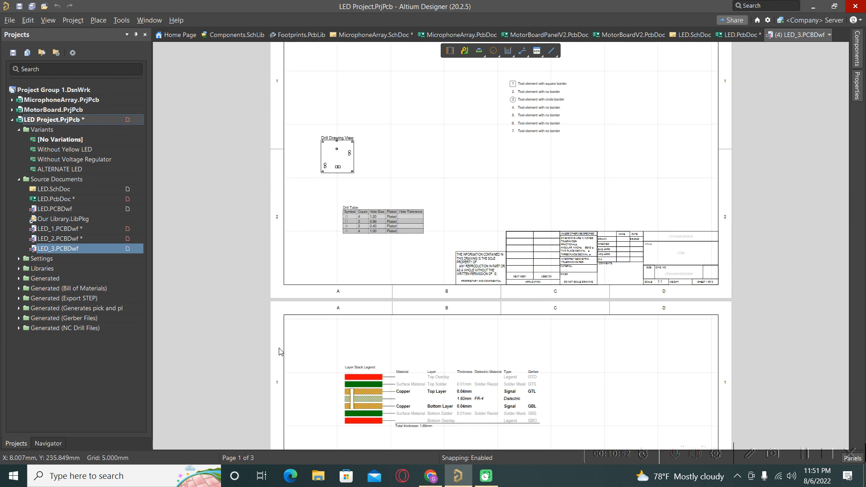